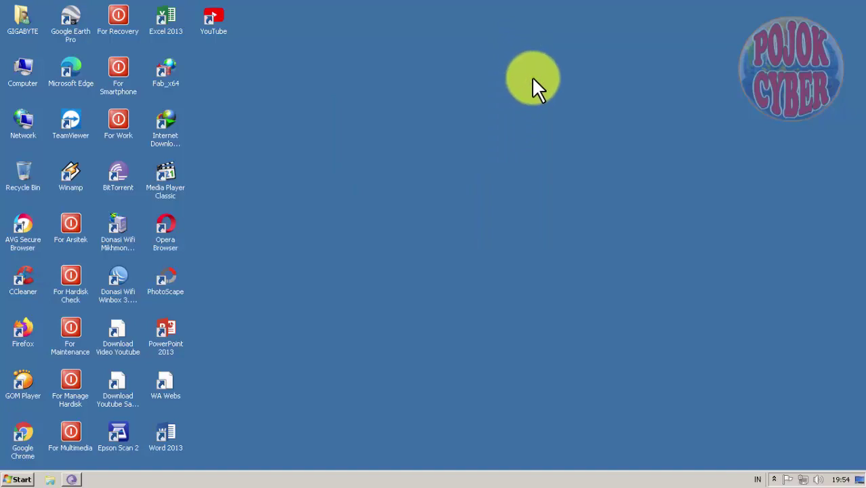
- Open the Computer window and check the connected drives, including Removable Disk (G:)
right_click(32, 72)
left_click(57, 78)
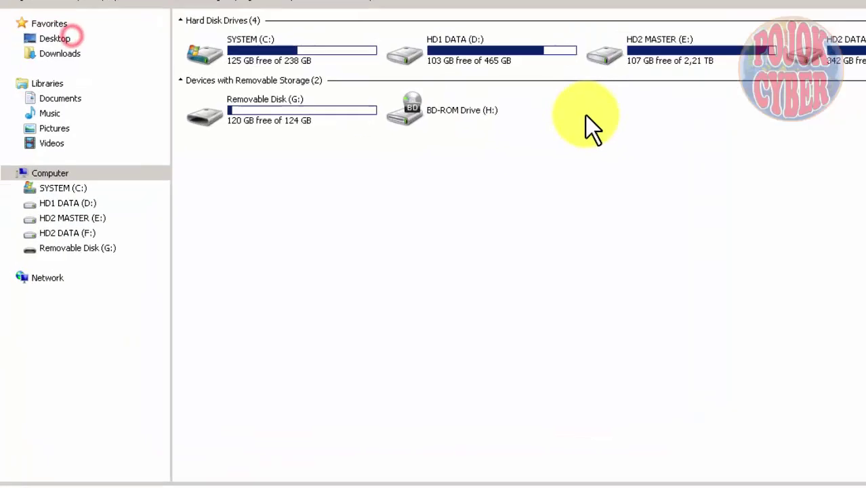
left_click(298, 256)
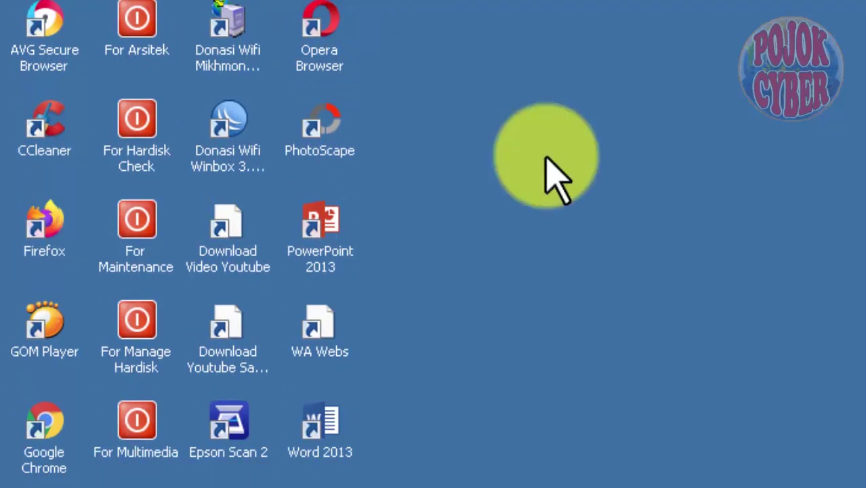
- Open the For Recovery folder on the desktop and launch Hidden File Tool from it
right_click(224, 37)
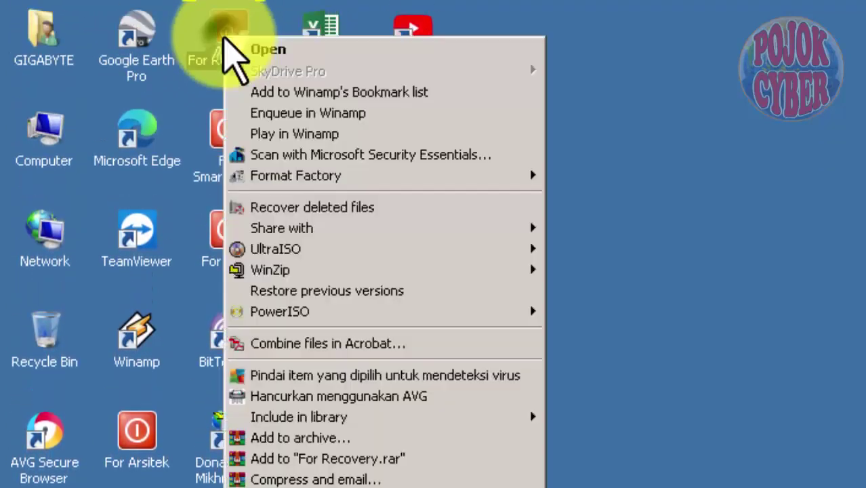
left_click(282, 49)
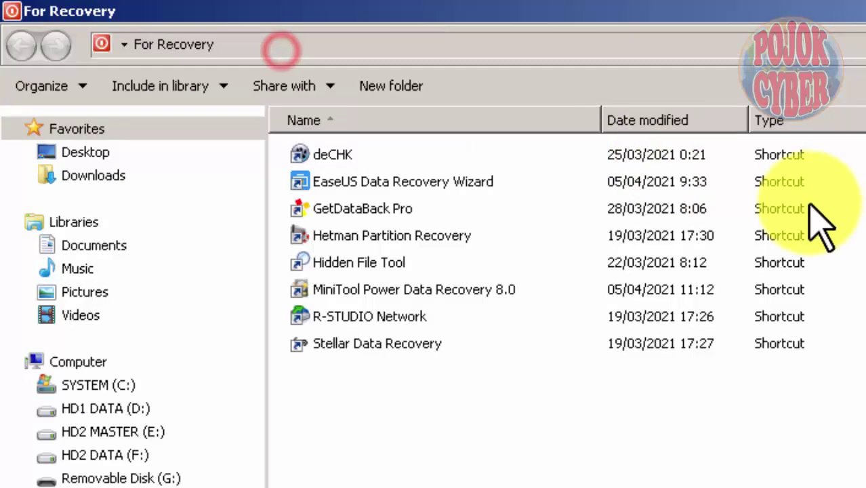
right_click(370, 268)
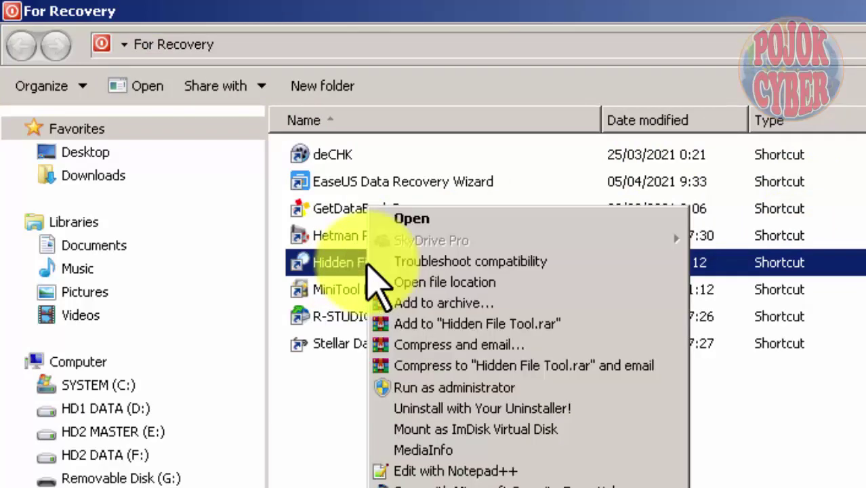
left_click(426, 218)
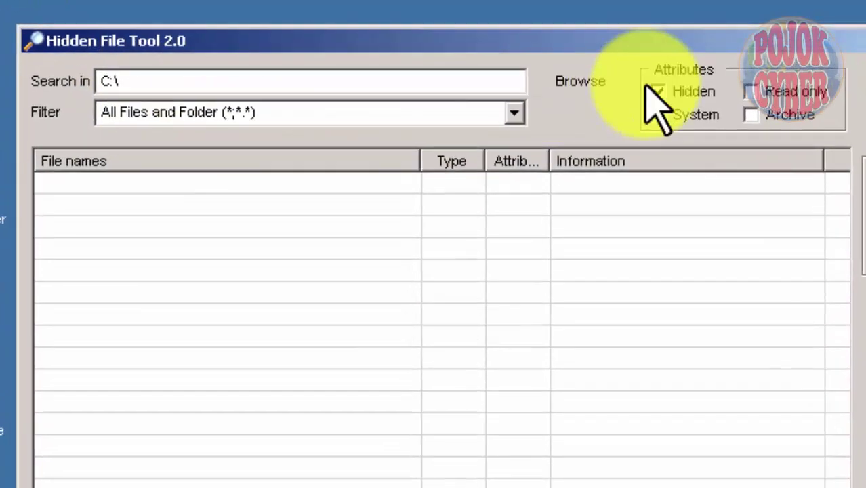
- Set the search location to Removable Disk (G:) and search it for all files and folders with the Hidden attribute
left_click(474, 55)
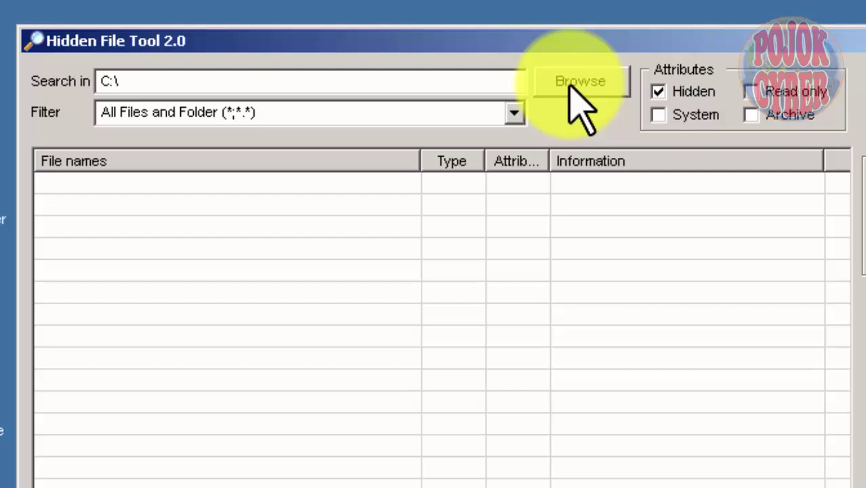
left_click(573, 83)
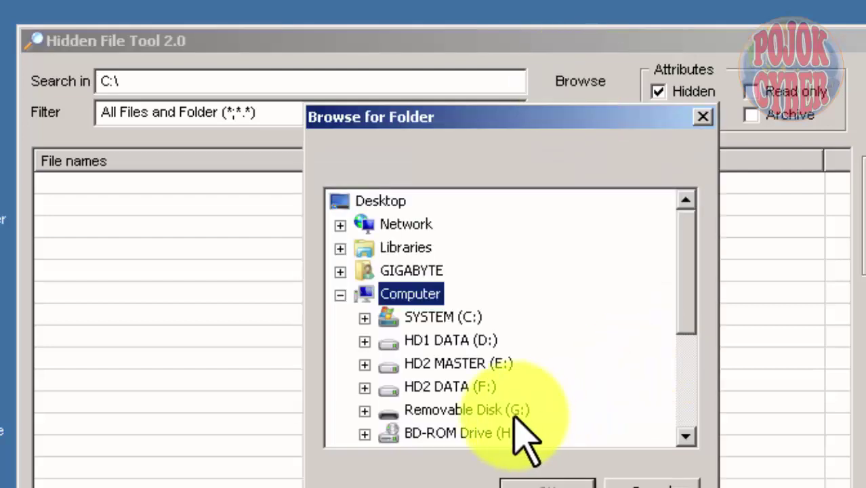
left_click(502, 410)
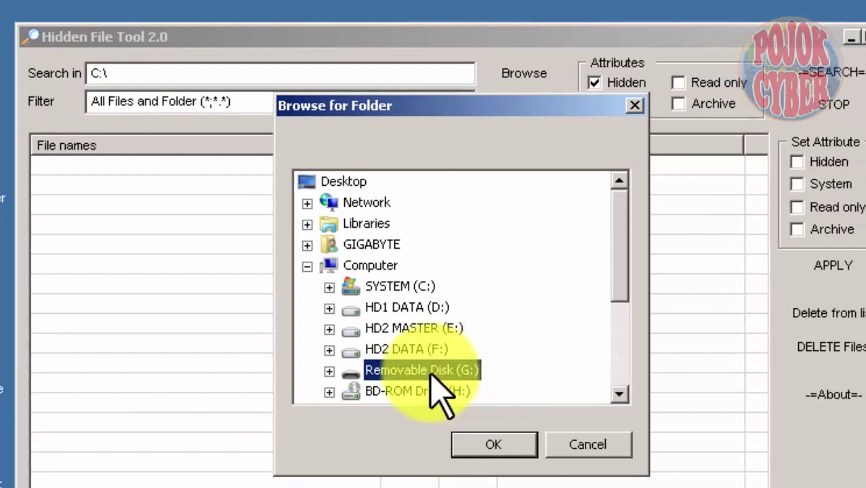
left_click(500, 446)
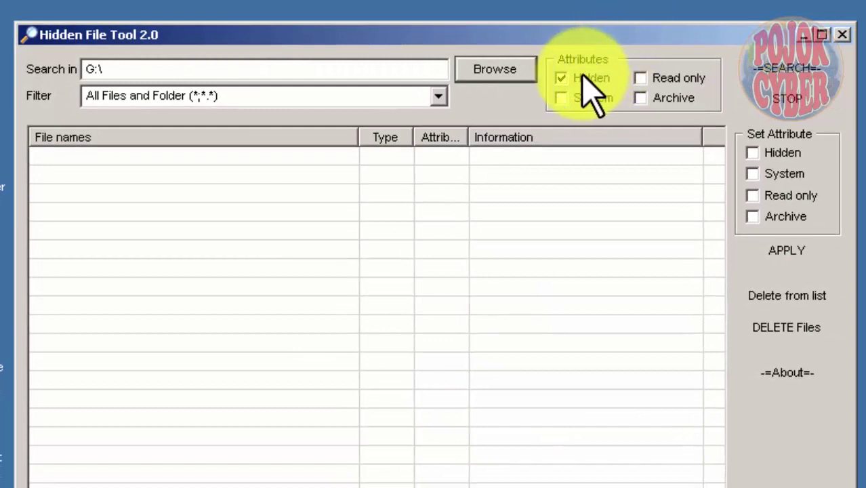
left_click(786, 69)
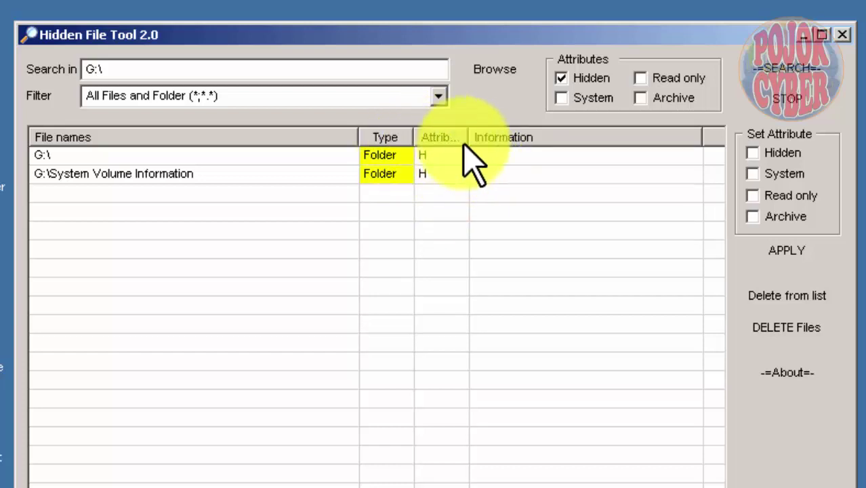
- Remove the Hidden attribute from both found folders, G:\ and G:\System Volume Information, and close Hidden File Tool
left_click_drag(467, 136, 488, 145)
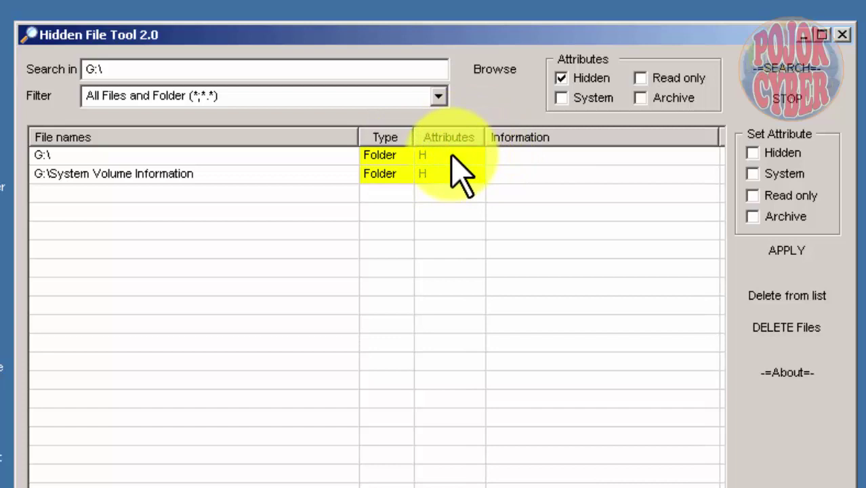
left_click_drag(235, 263, 502, 157)
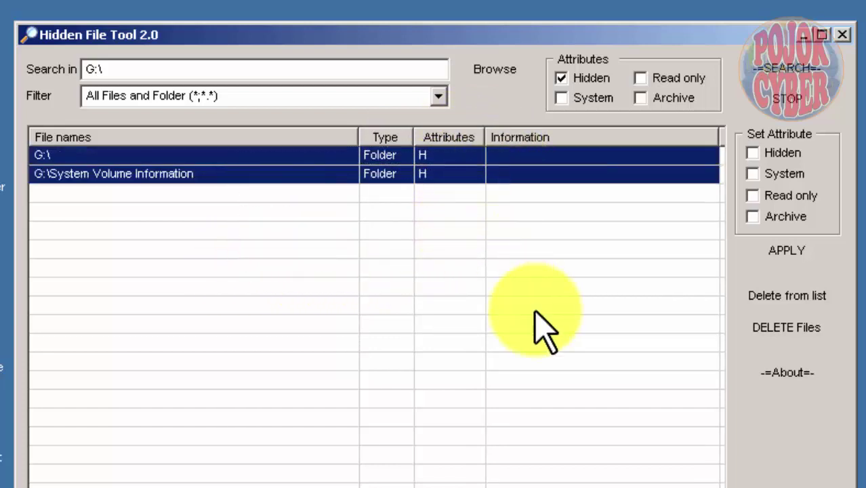
left_click(798, 268)
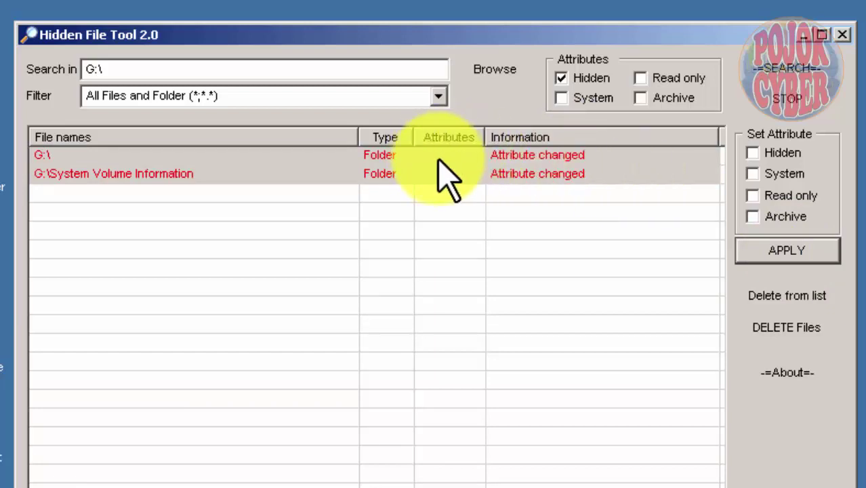
left_click(548, 231)
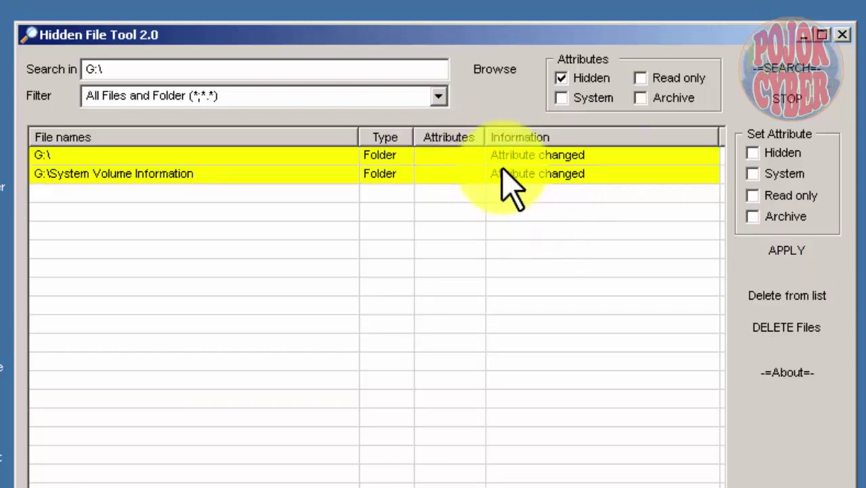
left_click(844, 36)
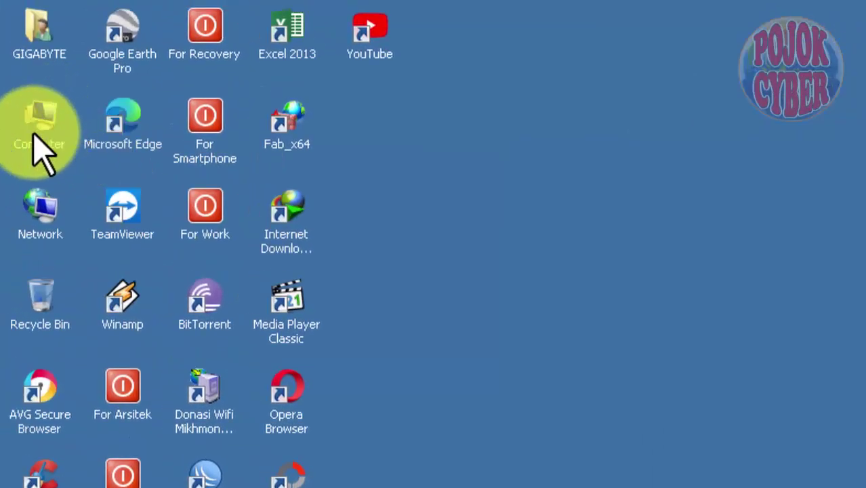
- Browse to Removable Disk (G:) through Computer, check the contents of System Volume Information, and return to the drive's root
right_click(34, 126)
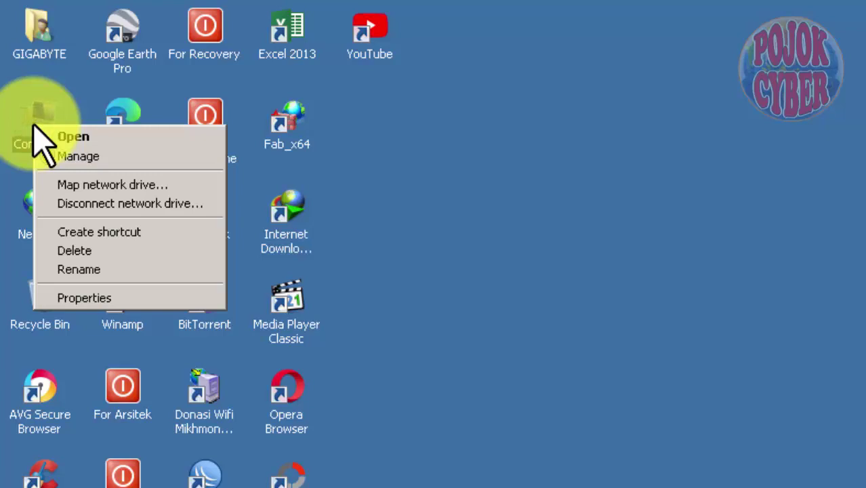
left_click(76, 135)
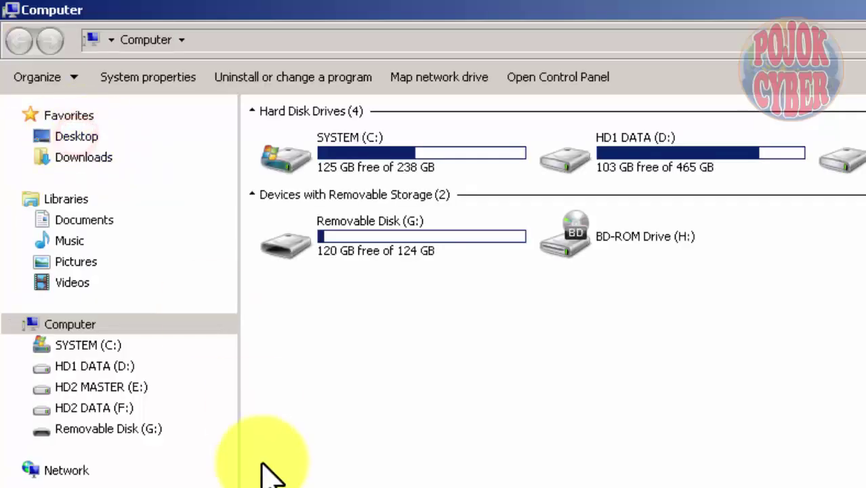
left_click(138, 429)
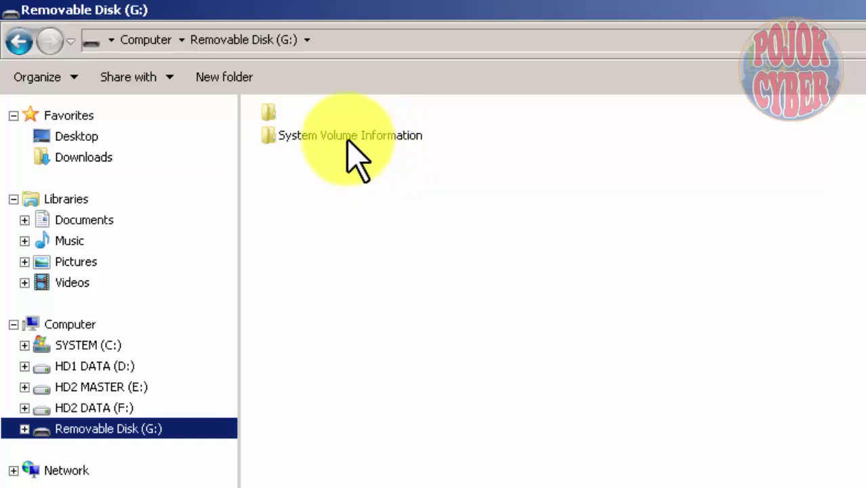
right_click(323, 137)
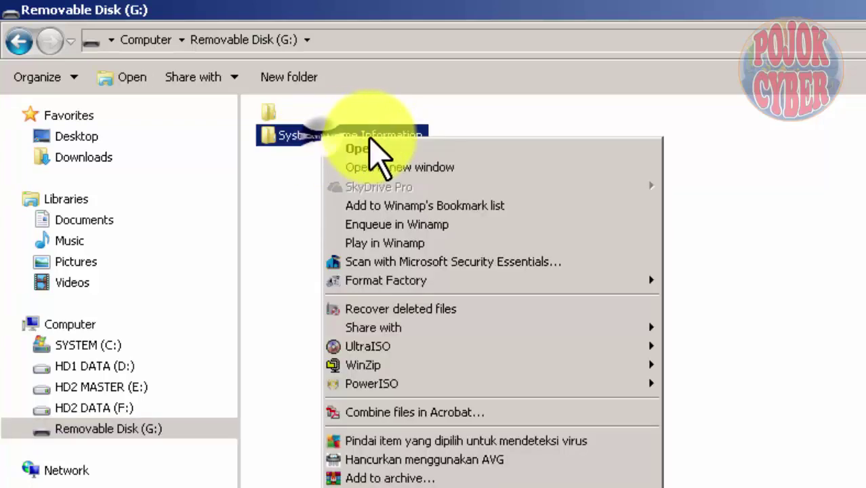
left_click(361, 144)
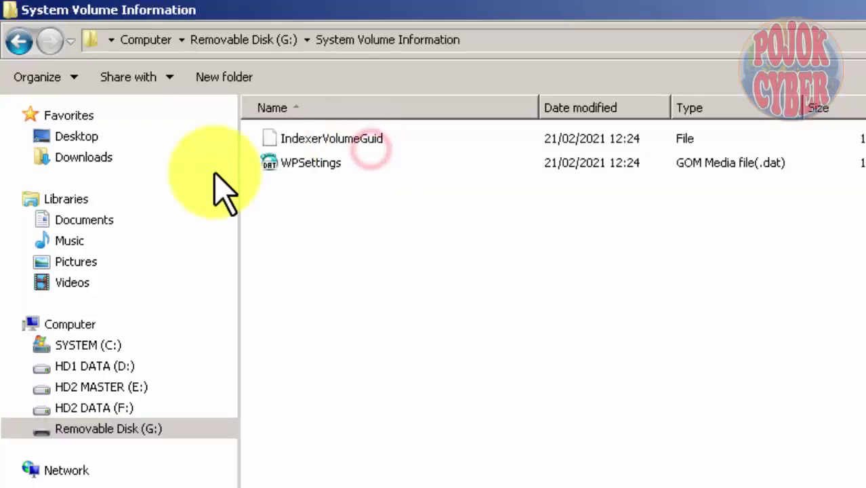
left_click(26, 43)
- Check the contents of the unnamed folder on Removable Disk (G:) and go back to the Computer overview
left_click_drag(301, 131, 288, 116)
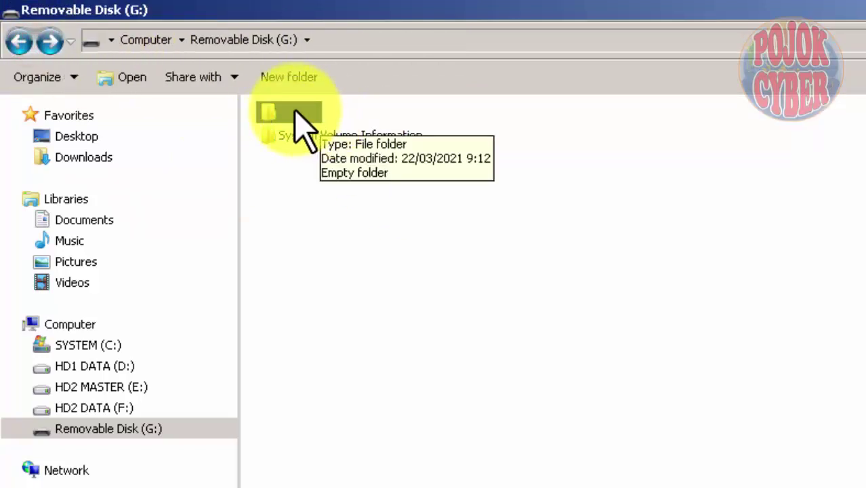
right_click(295, 112)
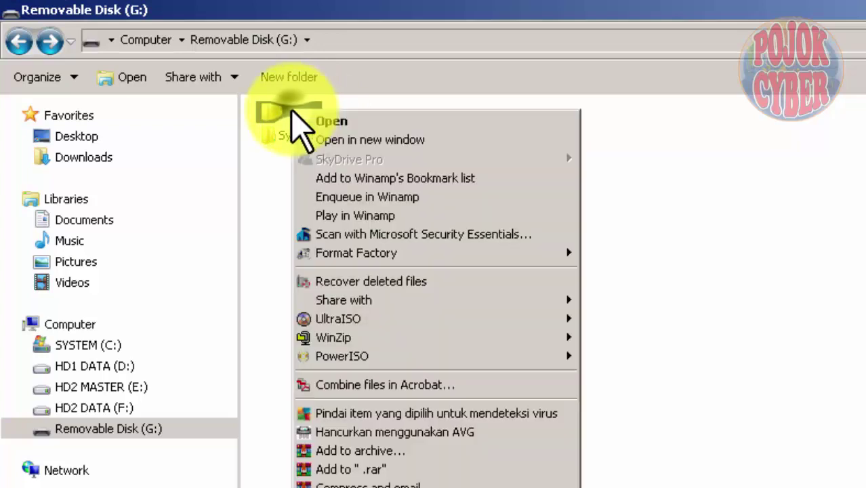
left_click(337, 124)
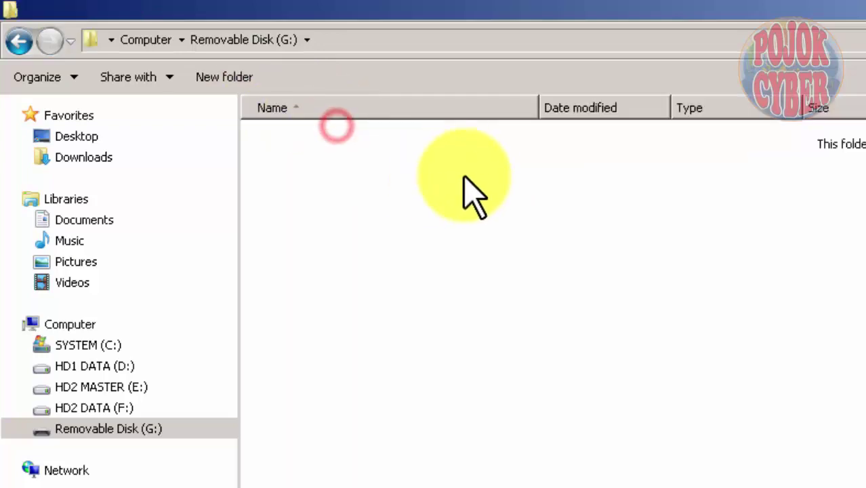
left_click(71, 324)
left_click(605, 454)
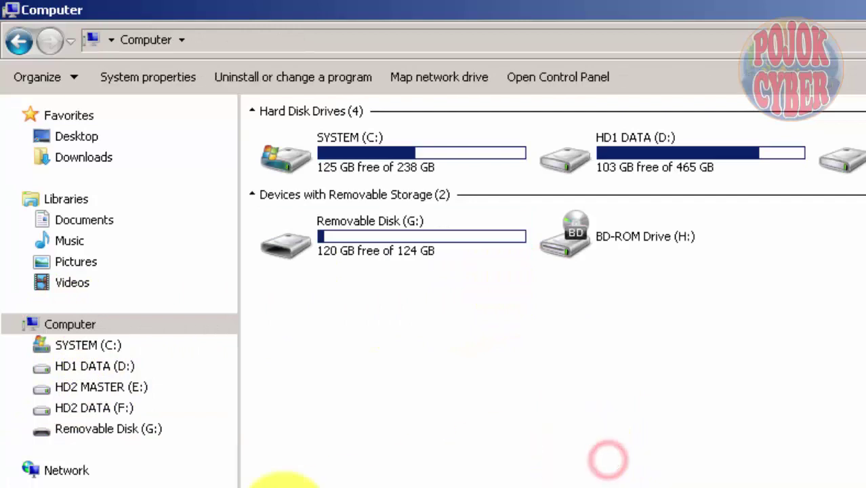
- Check the used and free space in the properties of Removable Disk (G:), leaving the settings as they are
right_click(134, 430)
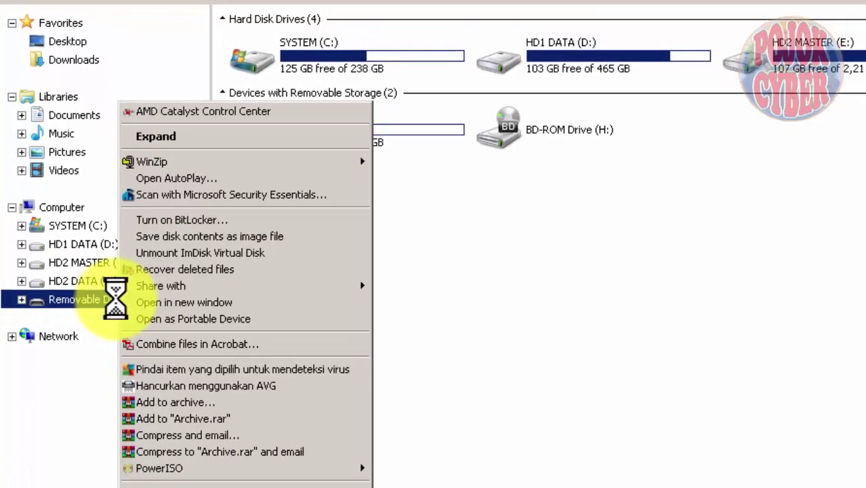
left_click(169, 475)
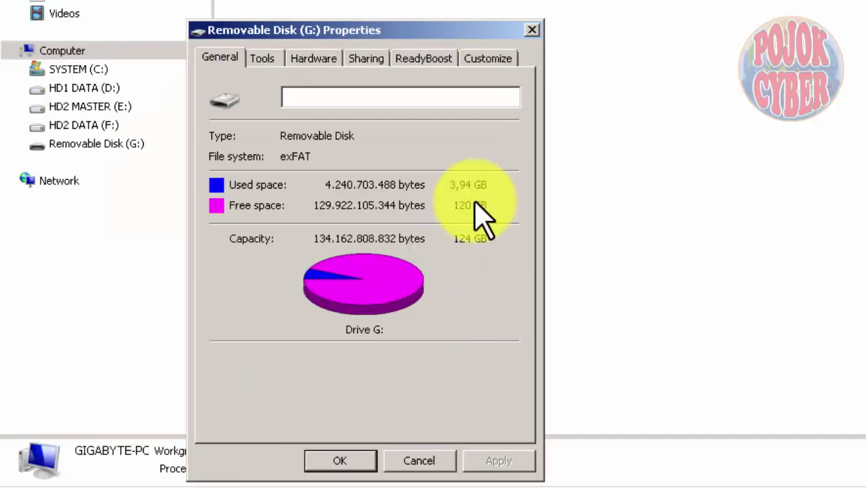
left_click(427, 459)
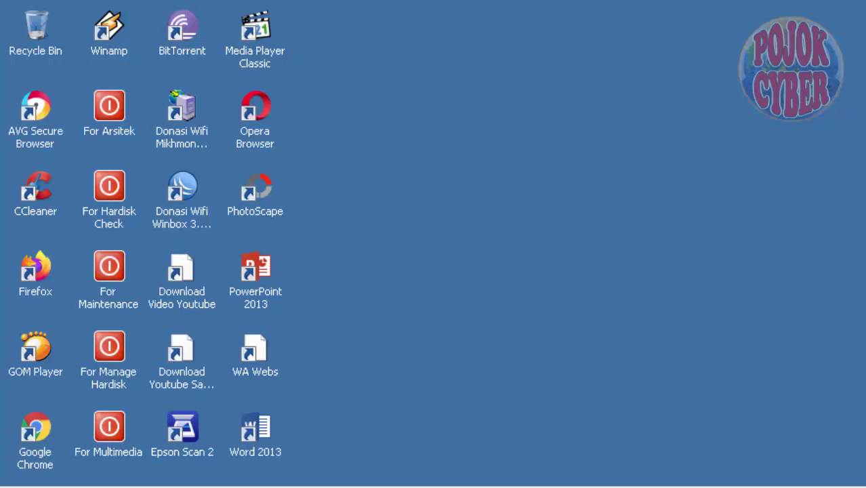
- Launch GetDataBack Pro from the desktop's For Recovery folder and close the folder window
key("shift+F10")
key("Return")
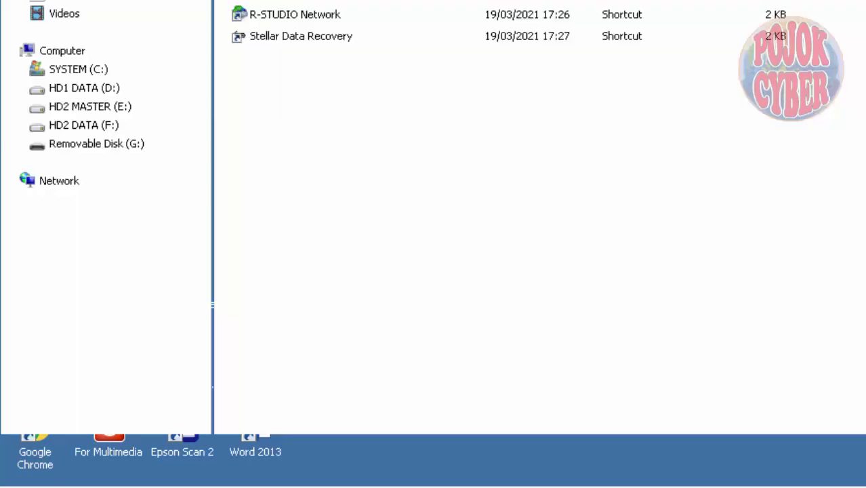
left_click(397, 43)
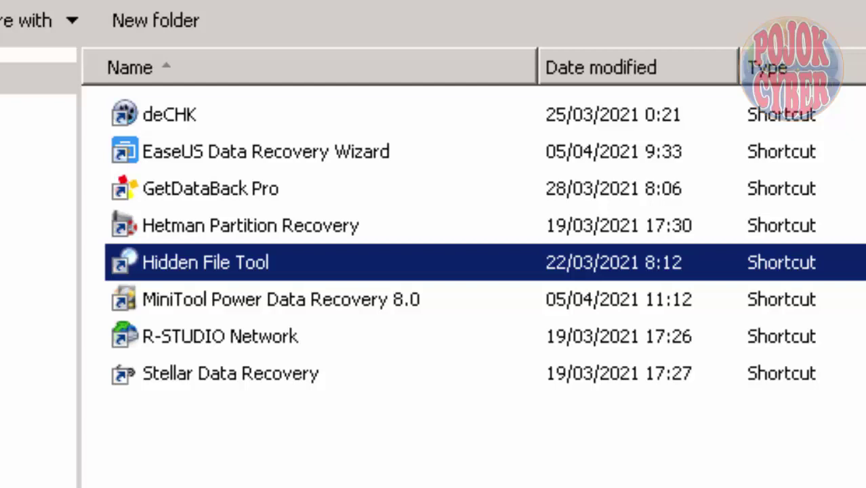
left_click(249, 188)
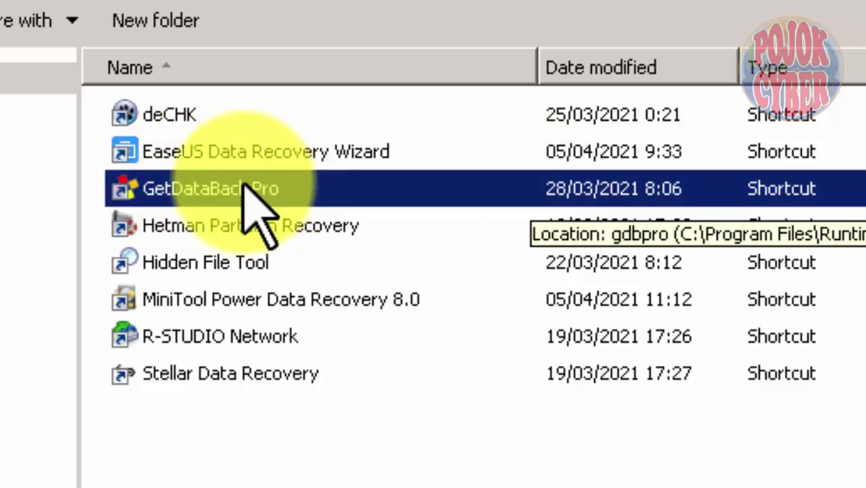
right_click(217, 187)
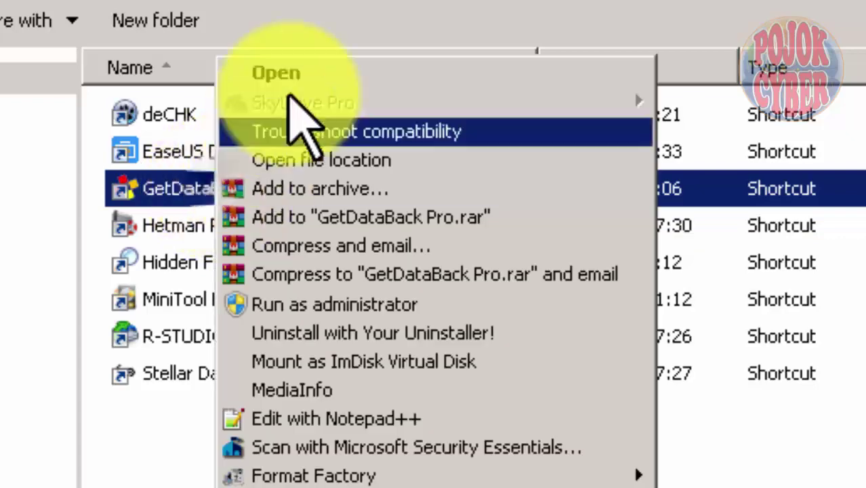
left_click(309, 70)
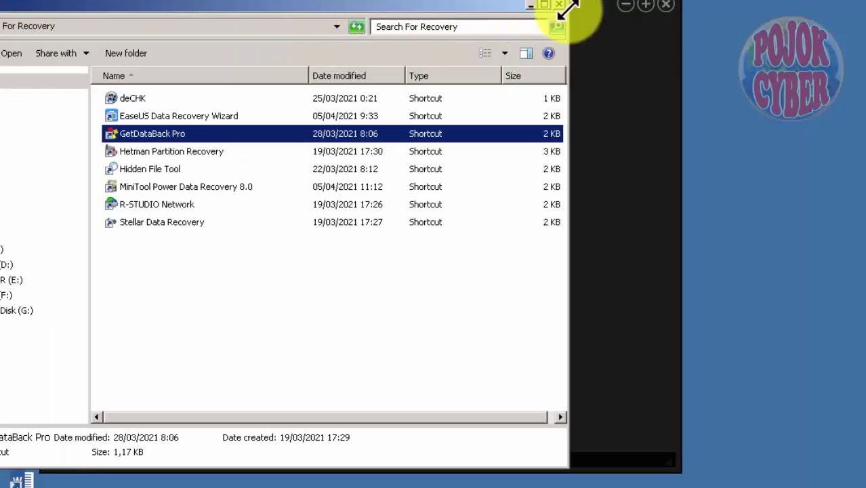
left_click(559, 5)
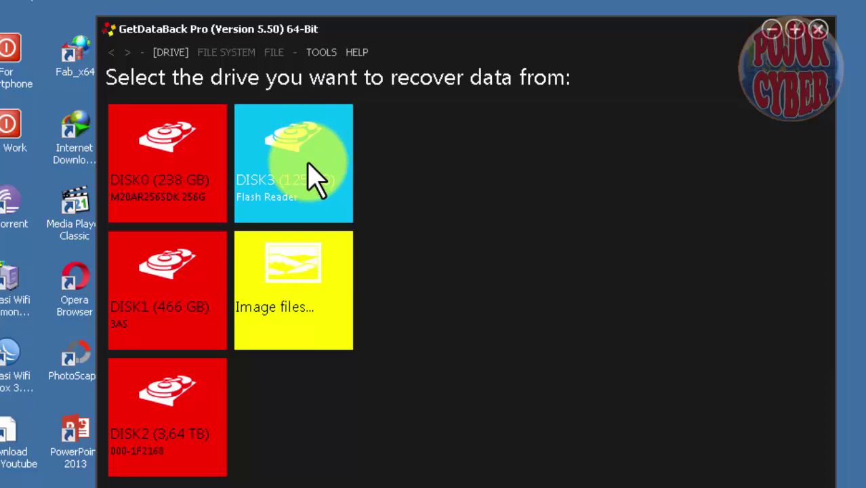
- Choose the DISK3 Flash Reader as the drive to recover data from and start scanning it
left_click(311, 178)
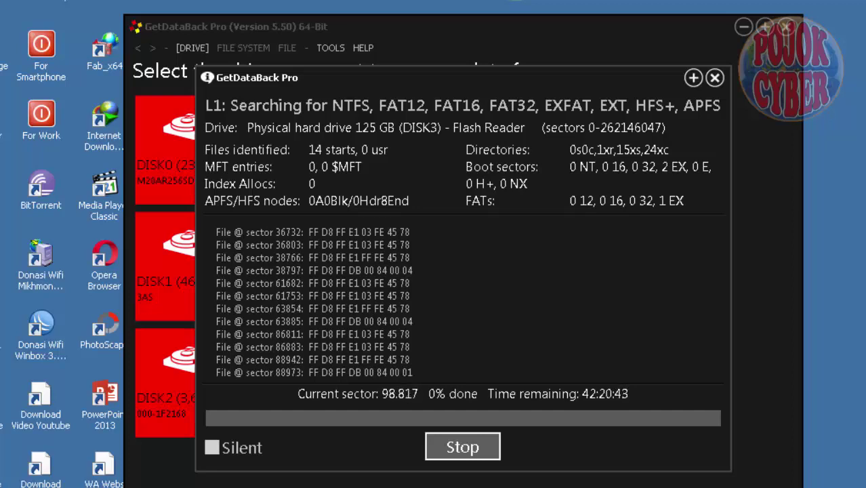
- Start saving the current recovery as a compact file named "Recovery Data" plus the client's name and (2021-04-05_20.02)
key("Return")
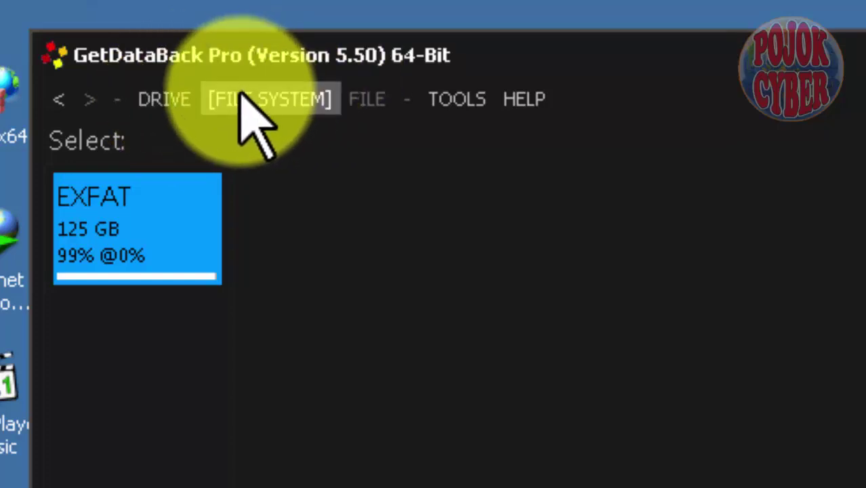
left_click(166, 101)
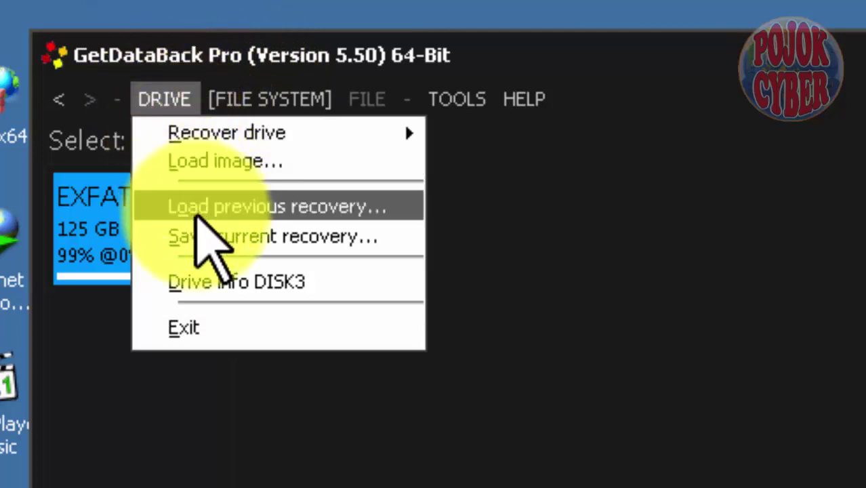
left_click(197, 236)
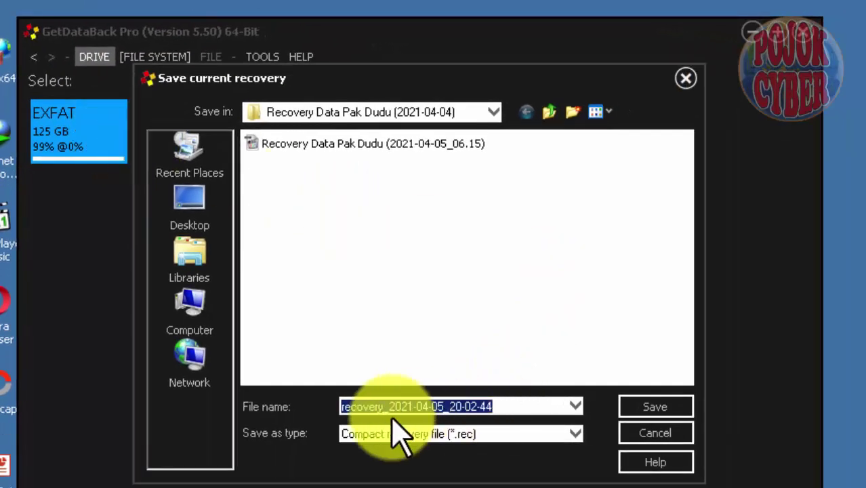
left_click(343, 407)
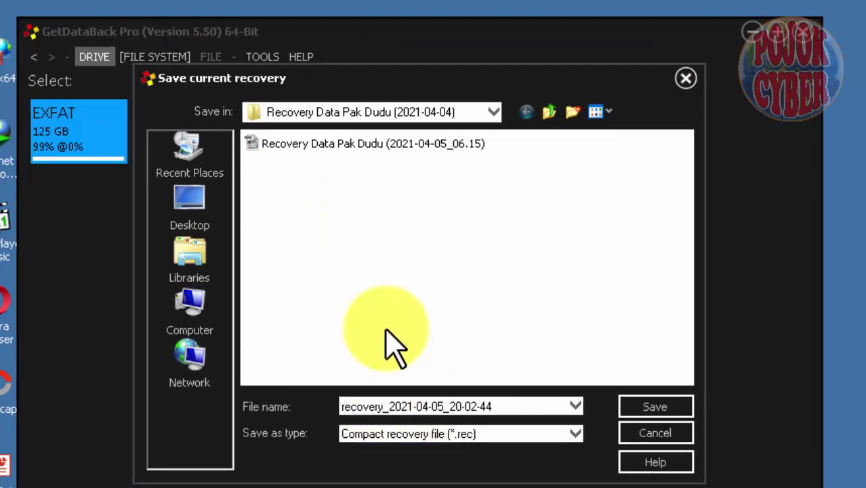
key("ctrl+a")
key("ctrl+v")
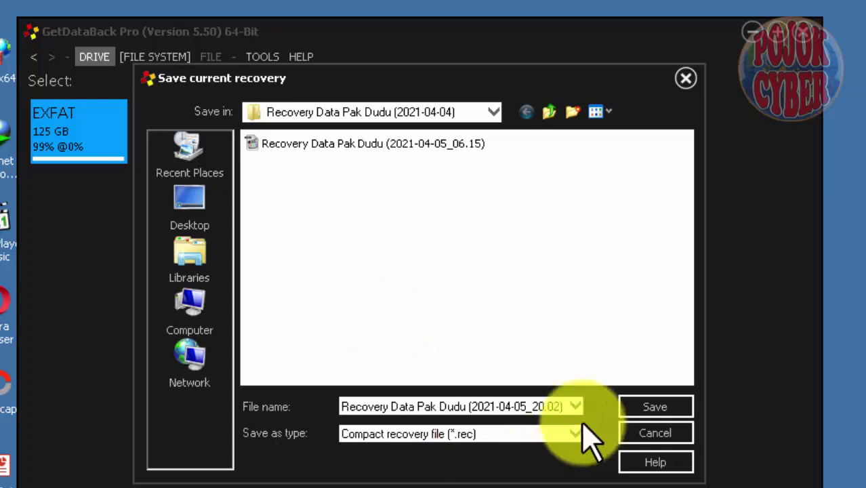
left_click(566, 408)
key("shift+End")
key("Delete")
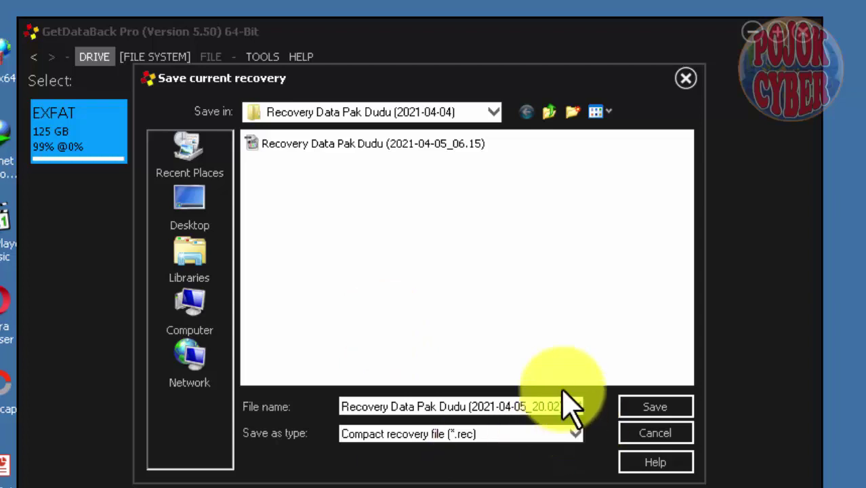
- Save the recovery file in a new client folder dated (2021-04-05) under Documents > Recovery Data > GetDataBack5.5
left_click(495, 111)
left_click(628, 224)
triple_click(483, 407)
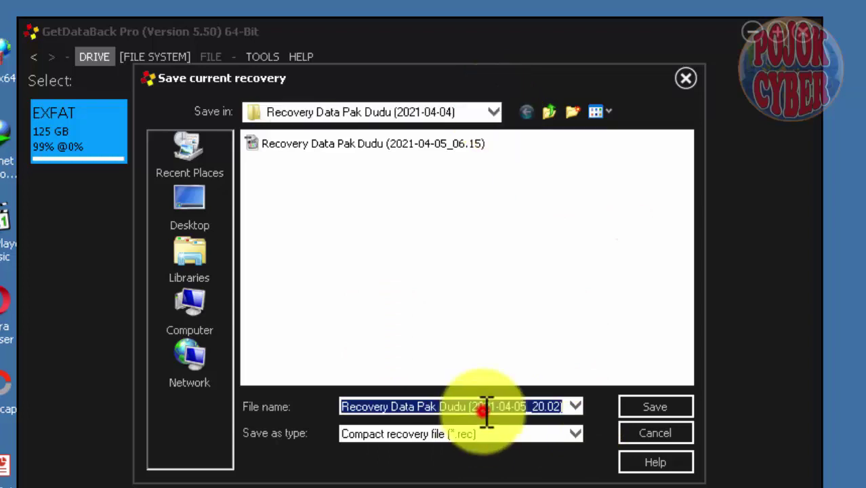
left_click(493, 111)
left_click(333, 199)
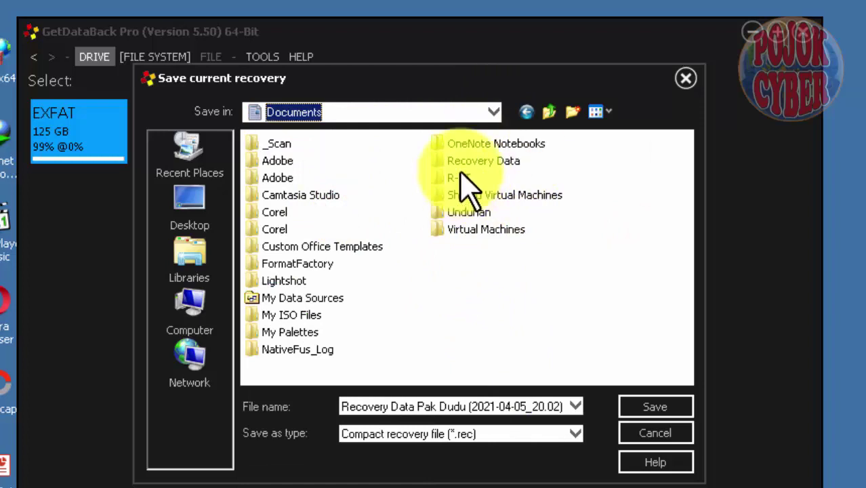
double_click(483, 161)
double_click(323, 146)
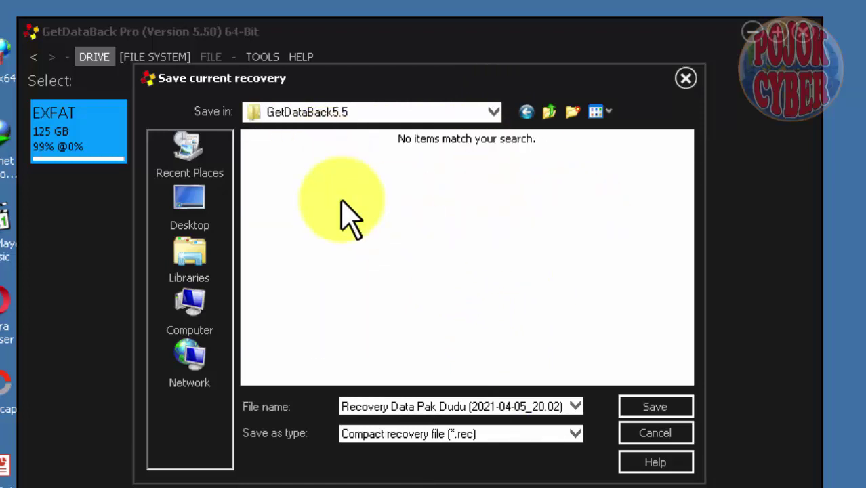
left_click(573, 110)
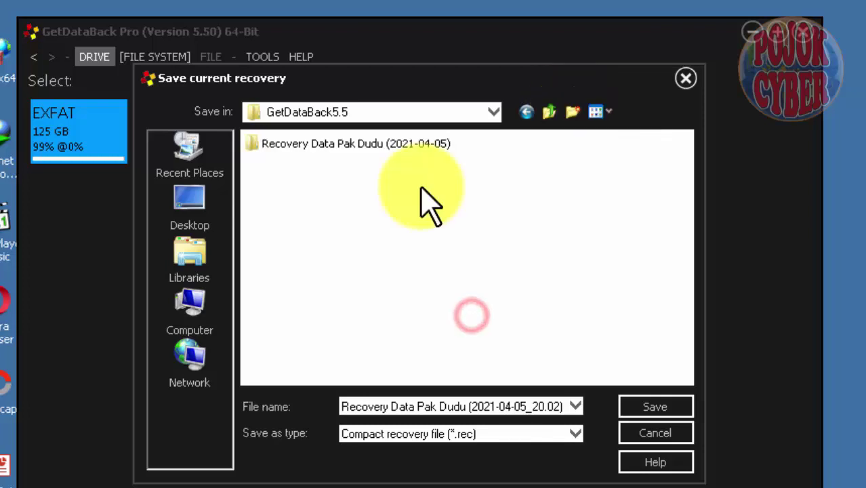
double_click(396, 144)
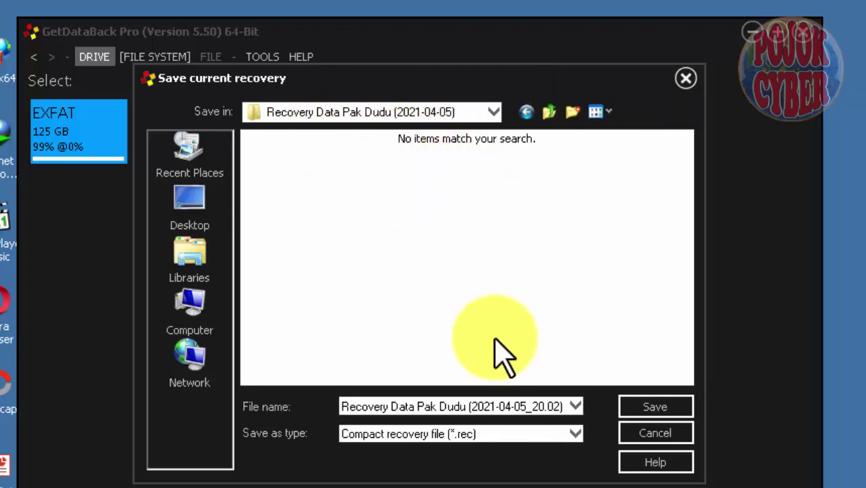
left_click(647, 405)
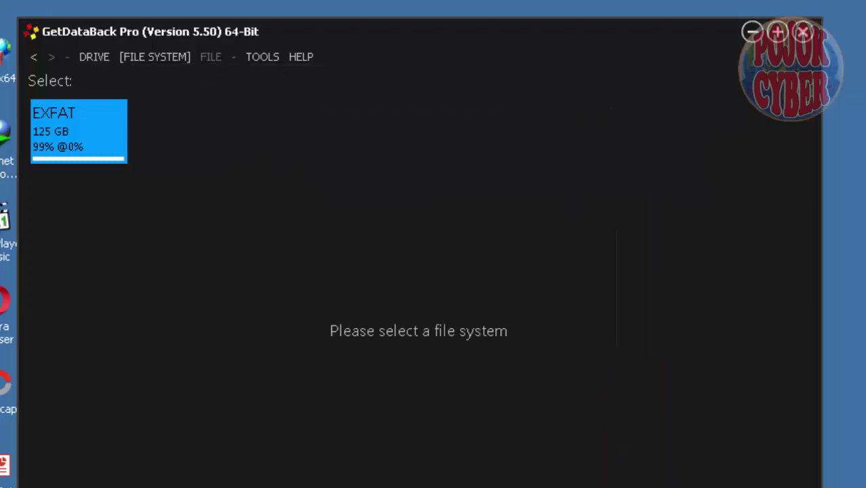
- Open the EXFAT 125 GB file system found by the scan and include deleted files in its listing
left_click(110, 150)
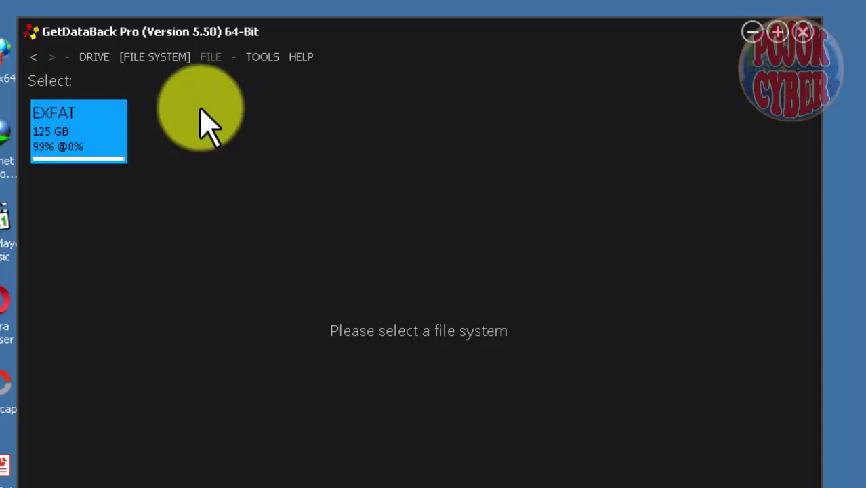
left_click(97, 145)
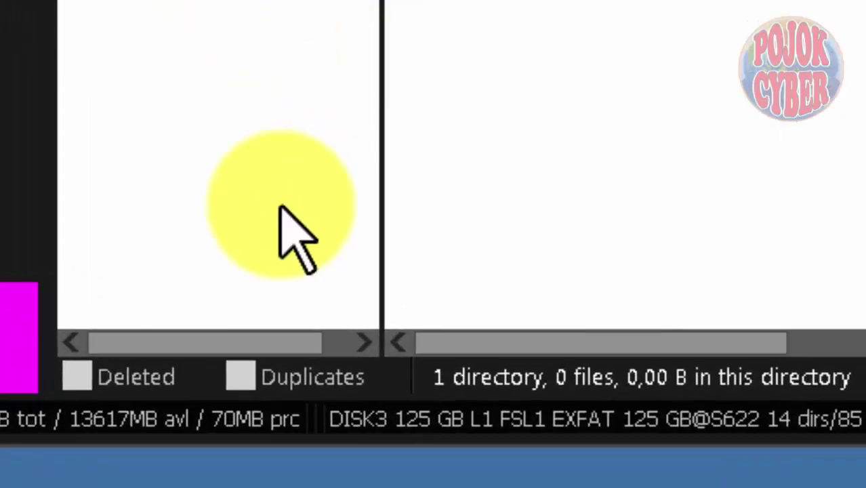
left_click(85, 383)
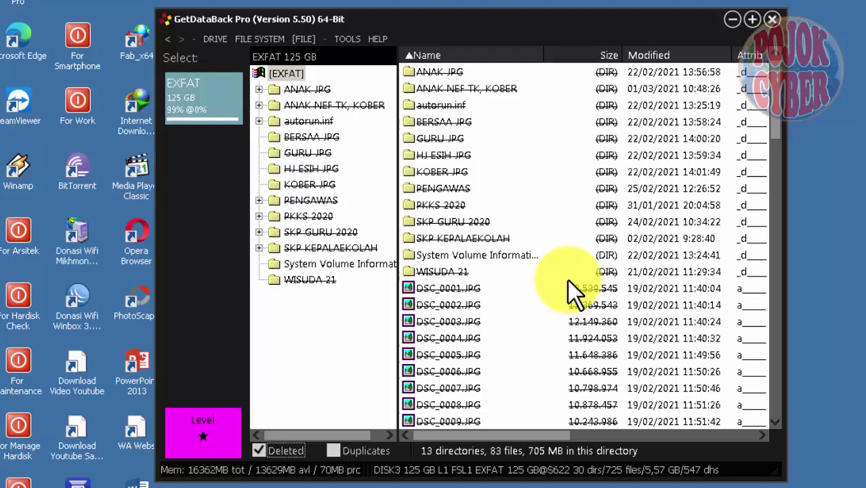
- Preview the deleted photo DSC_0001.JPG despite its size above 10 MB and close the preview
left_click(454, 288)
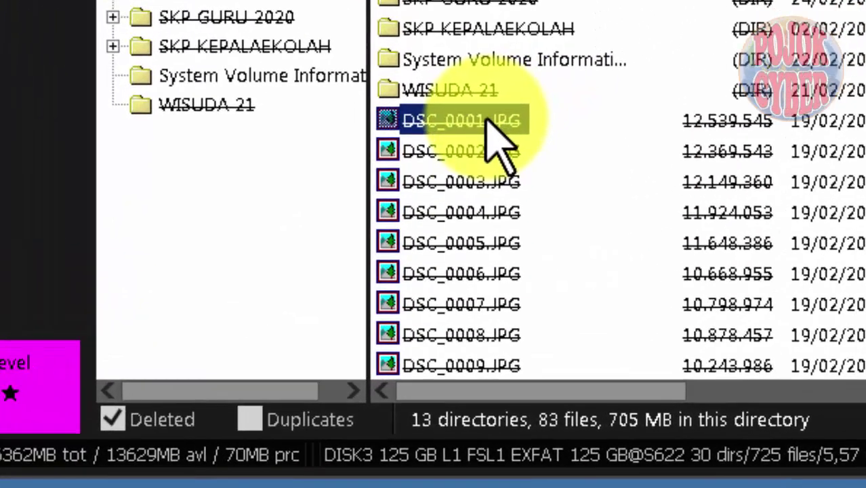
right_click(477, 124)
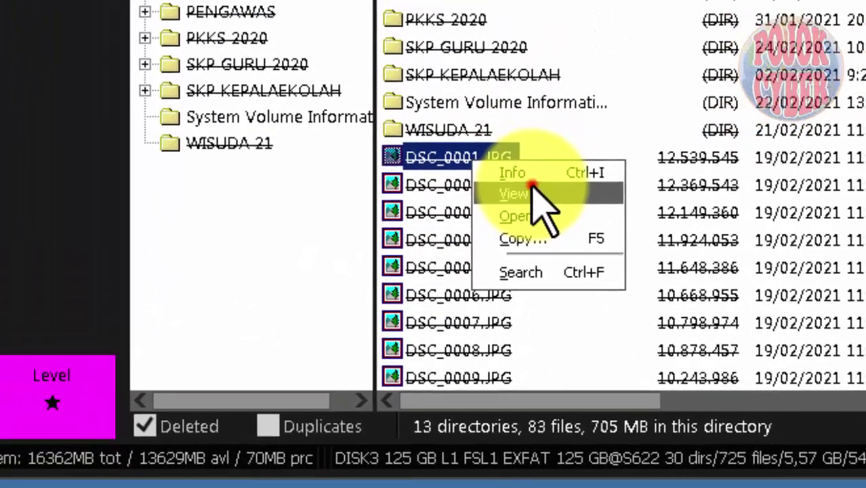
left_click(542, 160)
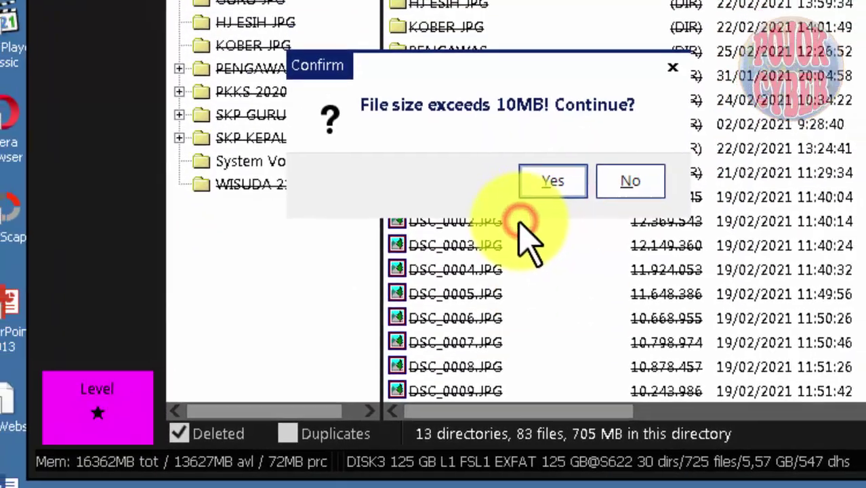
left_click(552, 186)
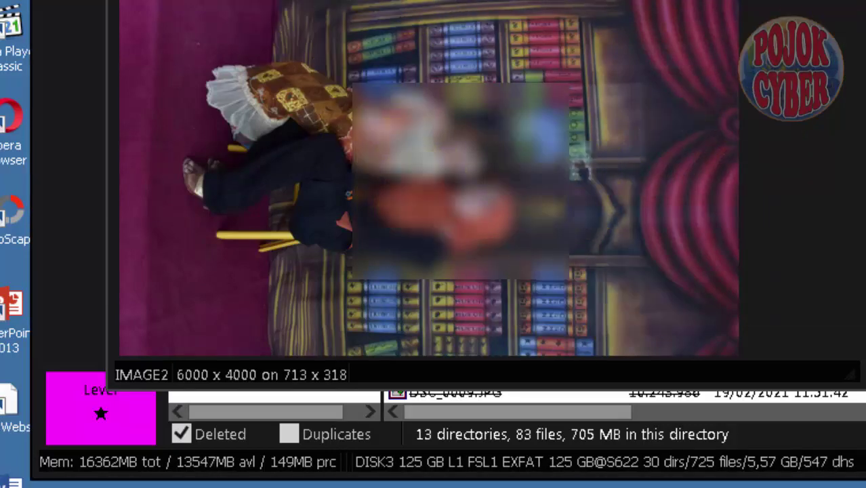
key("Escape")
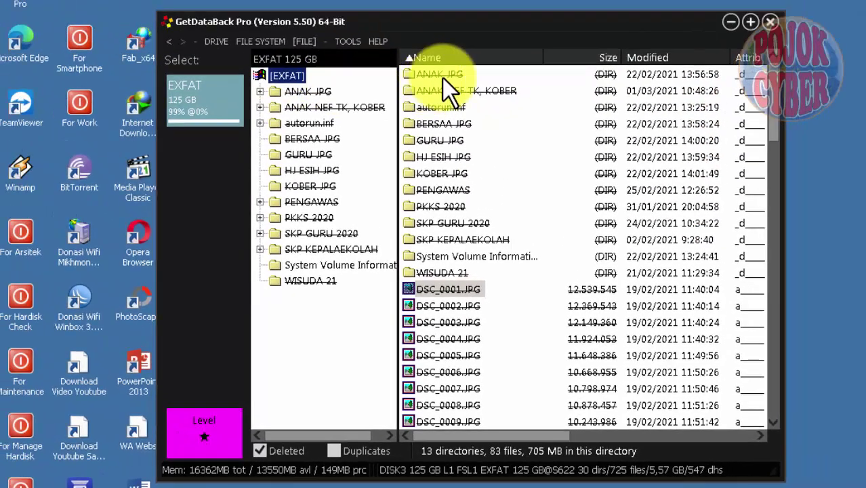
left_click(440, 76)
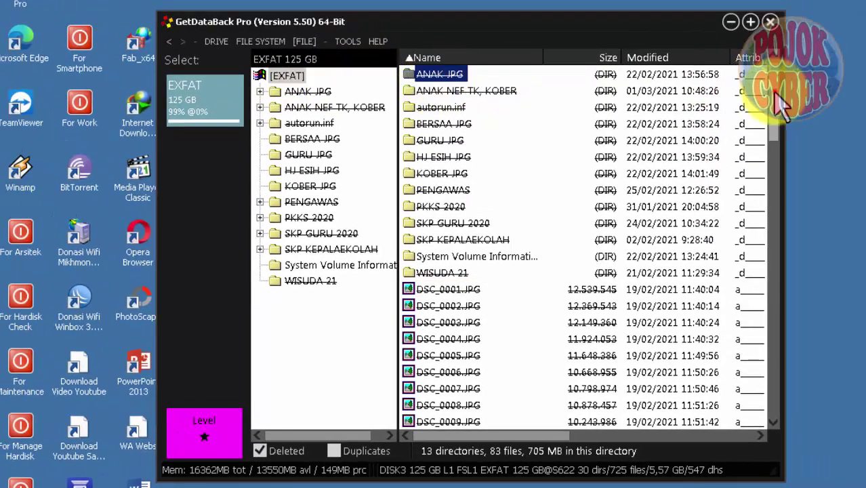
left_click_drag(777, 92, 522, 116)
key("ctrl+a")
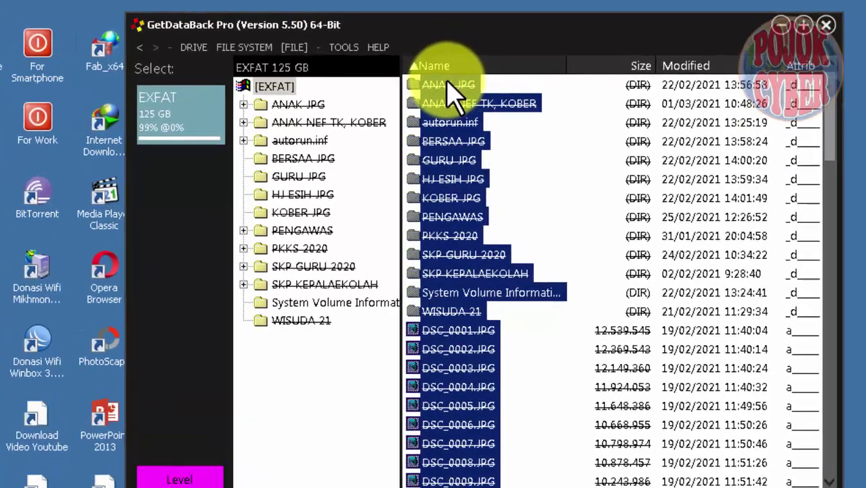
right_click(447, 82)
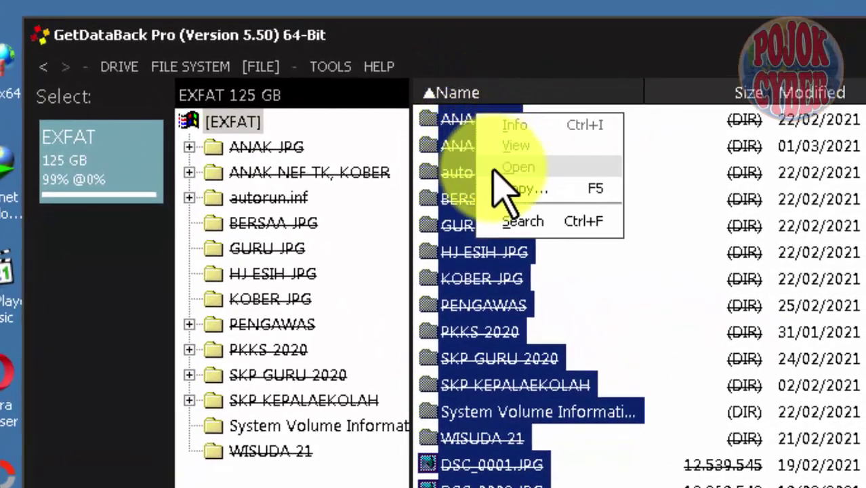
left_click(529, 35)
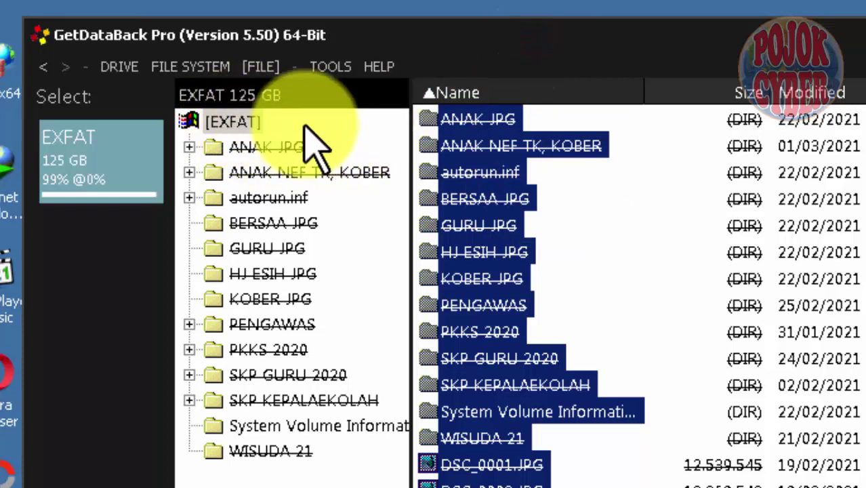
- Select all folders and files in the EXFAT root directory and start copying them out of the recovered drive
left_click(227, 122)
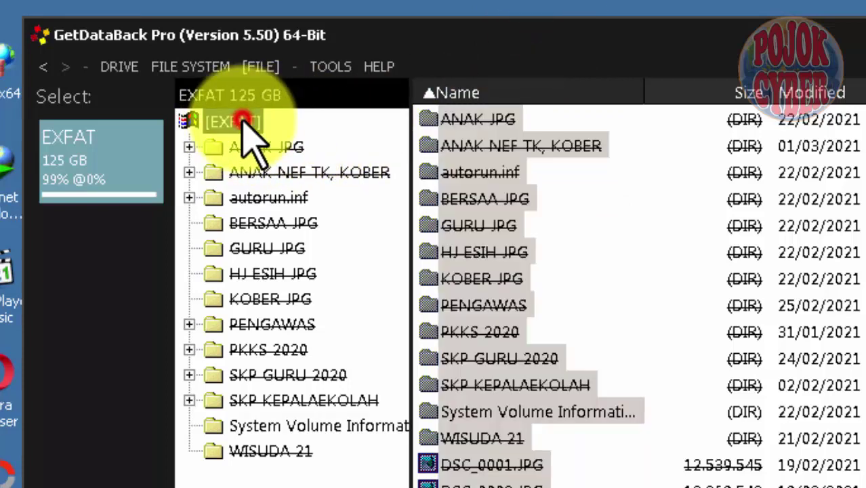
left_click(482, 119)
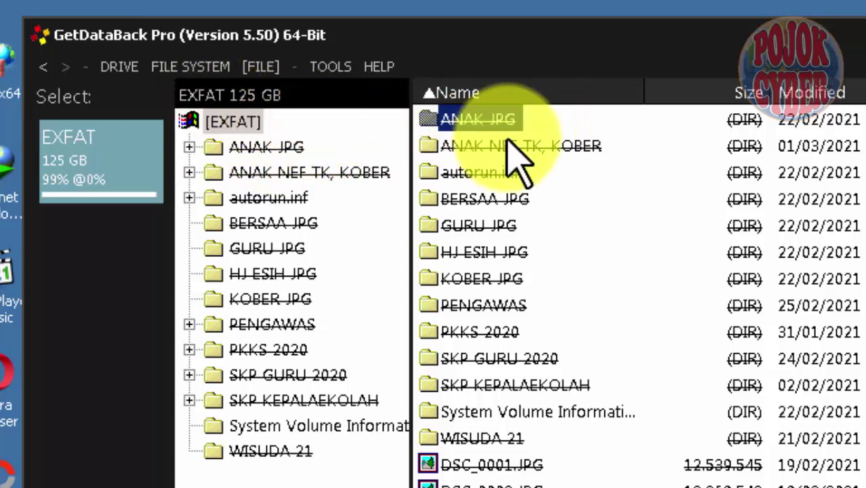
key("ctrl+a")
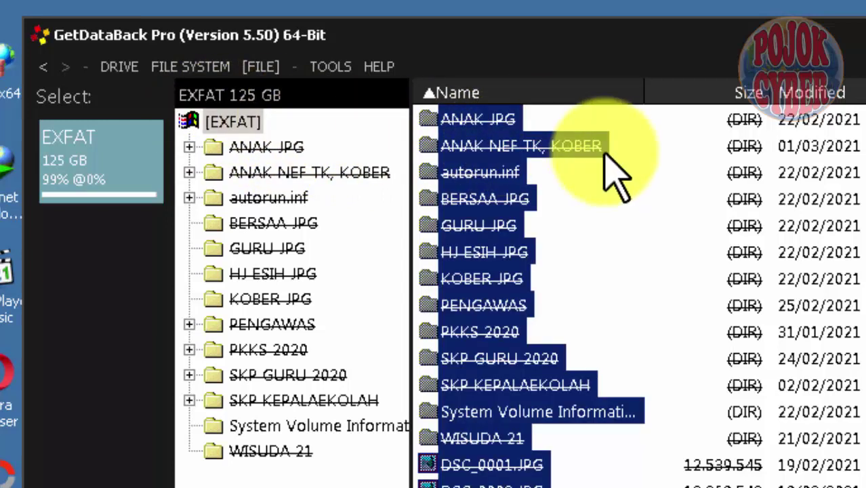
right_click(482, 117)
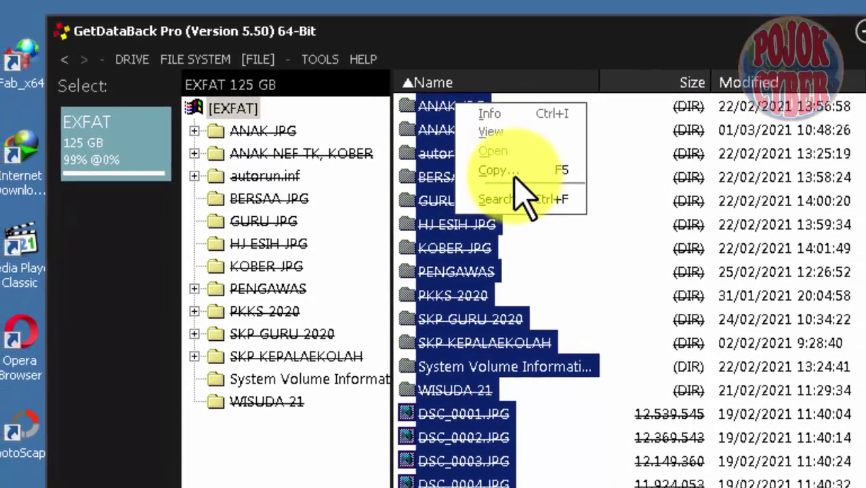
left_click(521, 193)
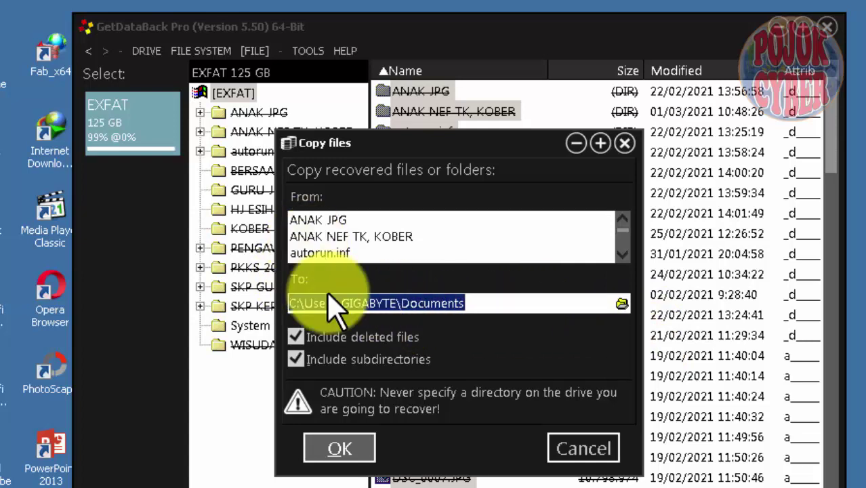
- Set the copy destination to the client folder dated (2021-04-05) under Documents > Recovery Data > GetDataBack5.5 and run the copy, including deleted files and subdirectories
left_click(485, 304)
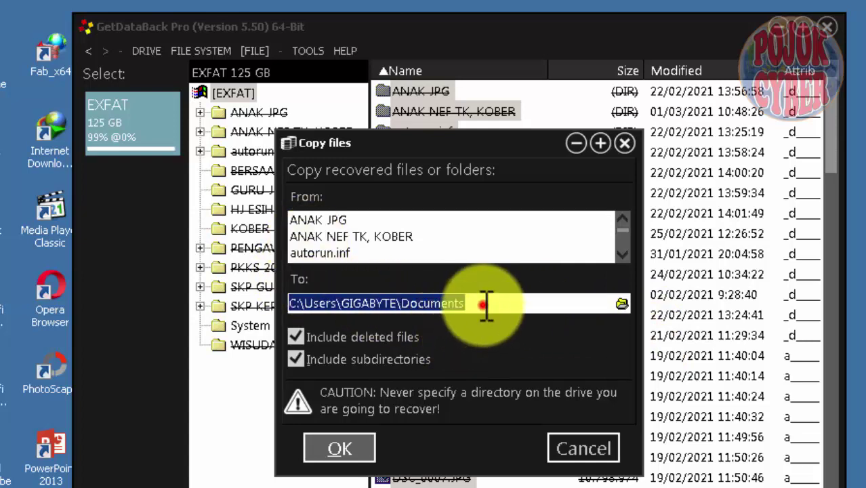
left_click(622, 303)
scroll(583, 468, "down", 5)
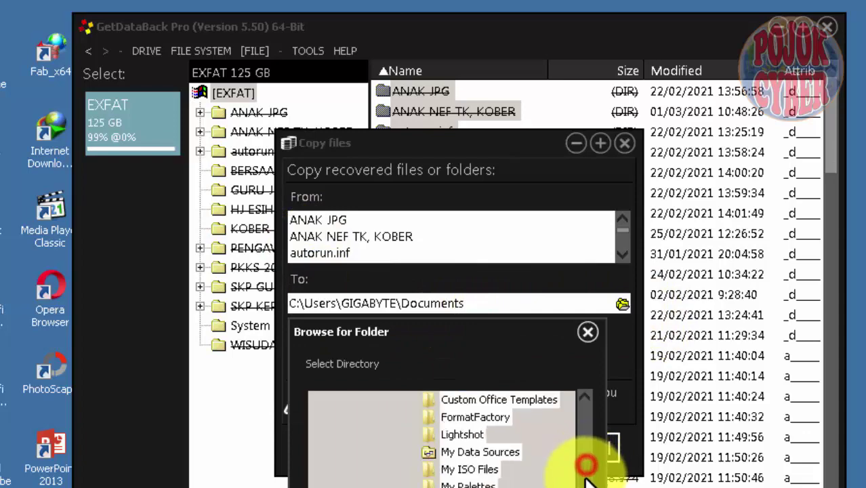
scroll(584, 461, "down", 3)
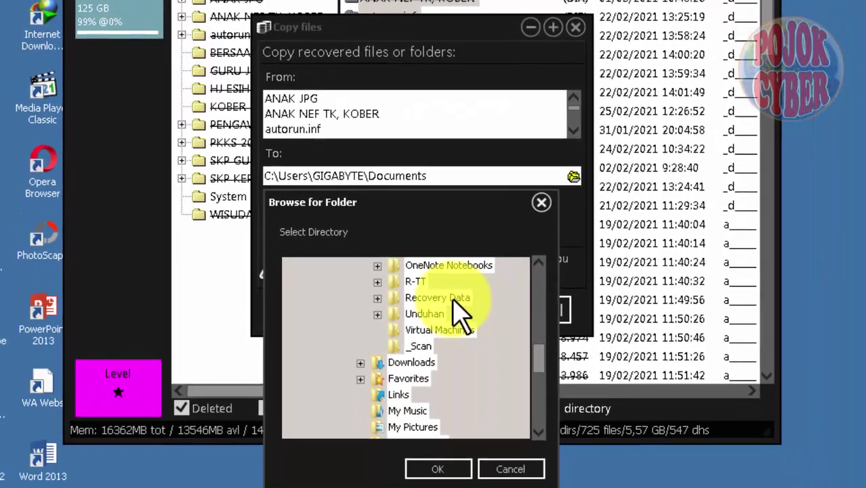
double_click(447, 294)
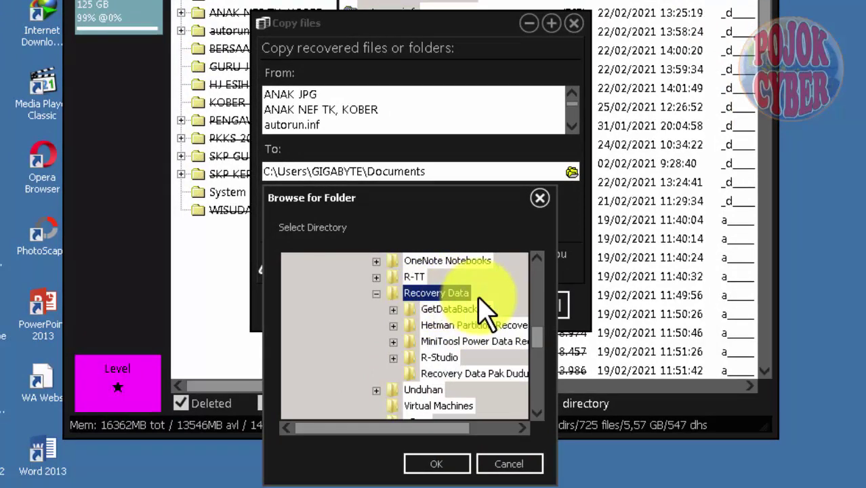
double_click(471, 311)
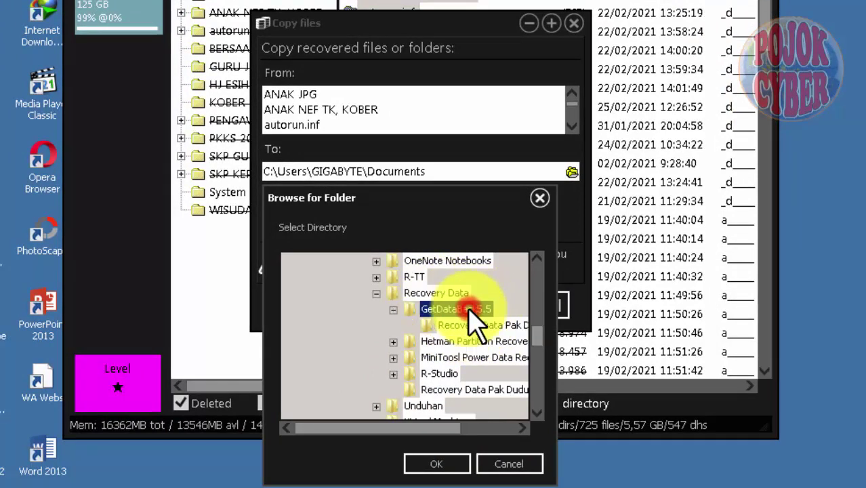
left_click(507, 328)
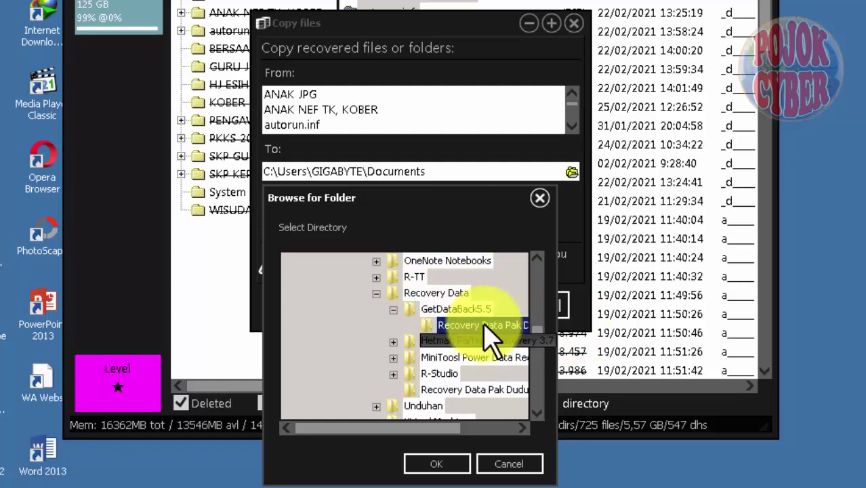
left_click(455, 462)
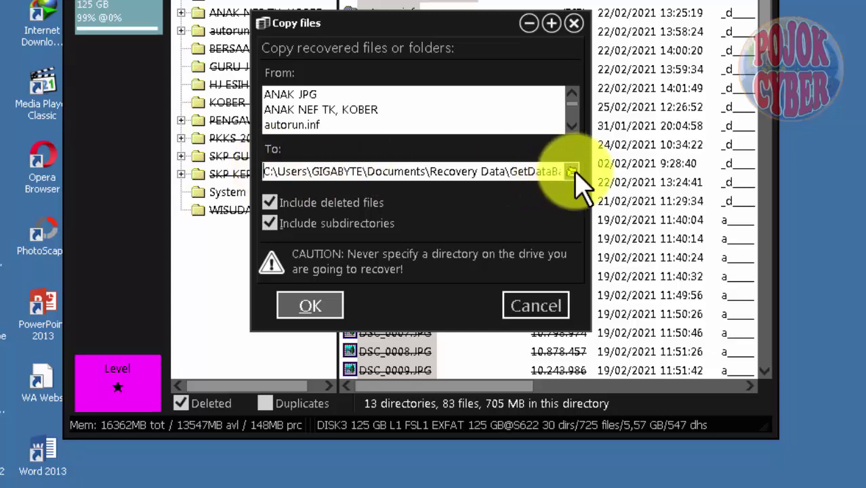
left_click(328, 310)
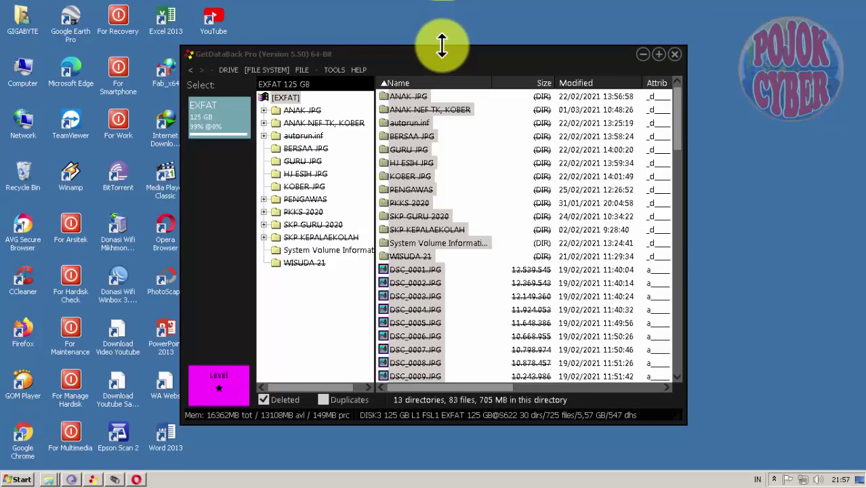
left_click(429, 52)
key("ctrl+a")
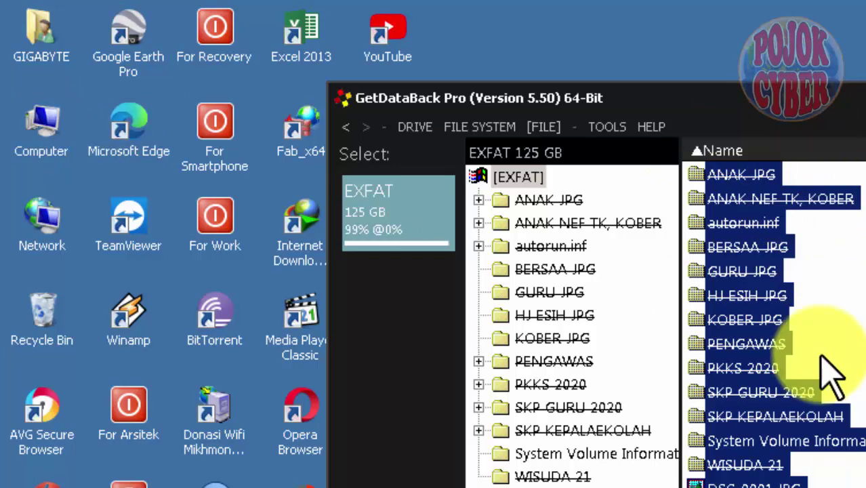
- Switch to Windows Explorer and open the client folder dated (2021-04-05) under Documents > Recovery Data > GetDataBack5.5
right_click(55, 130)
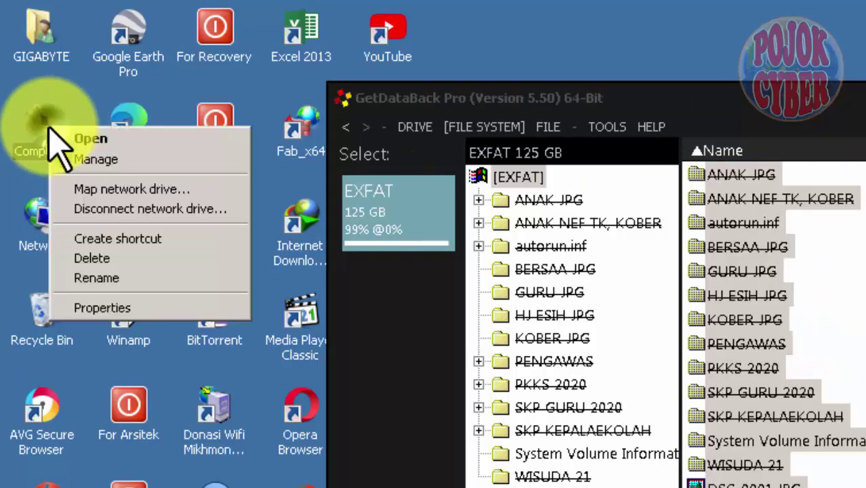
left_click(109, 138)
left_click(102, 229)
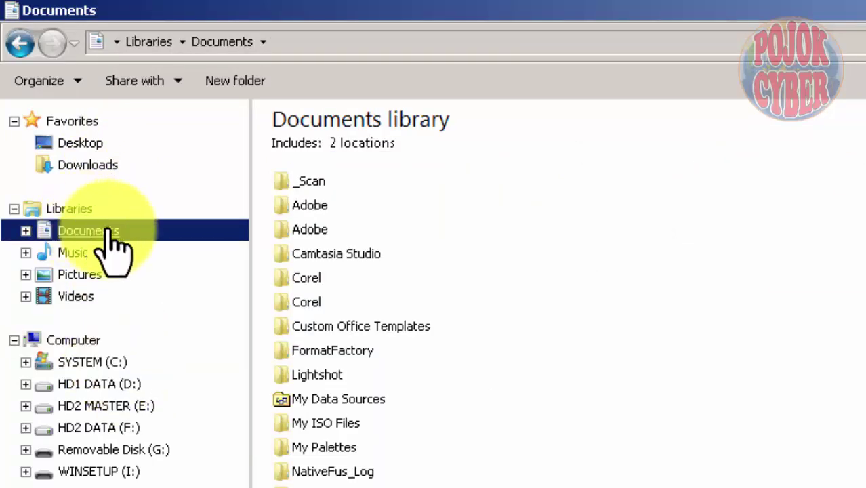
double_click(341, 483)
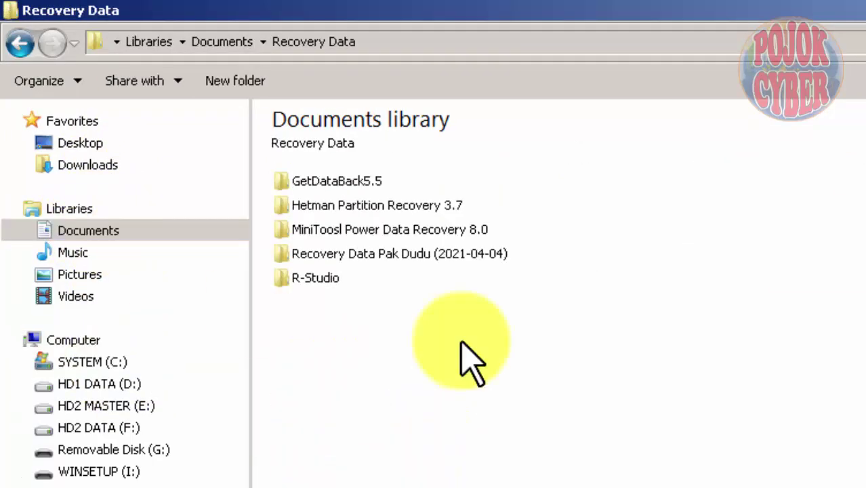
left_click(356, 181)
double_click(355, 180)
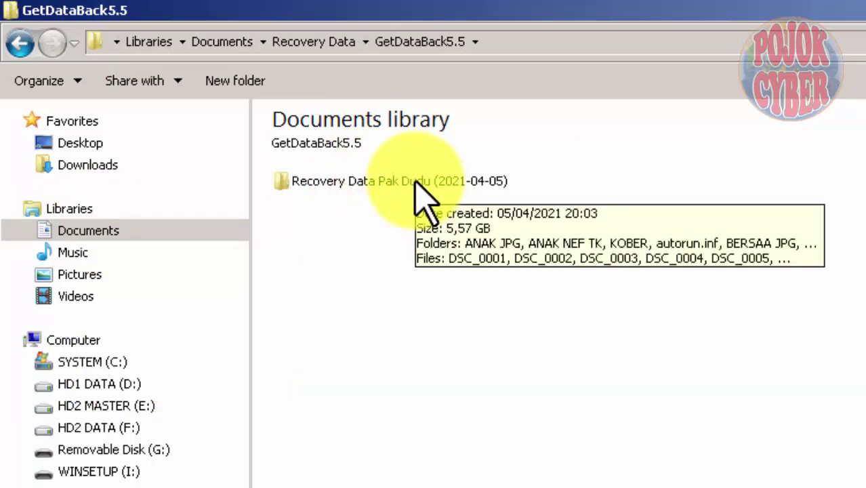
double_click(467, 181)
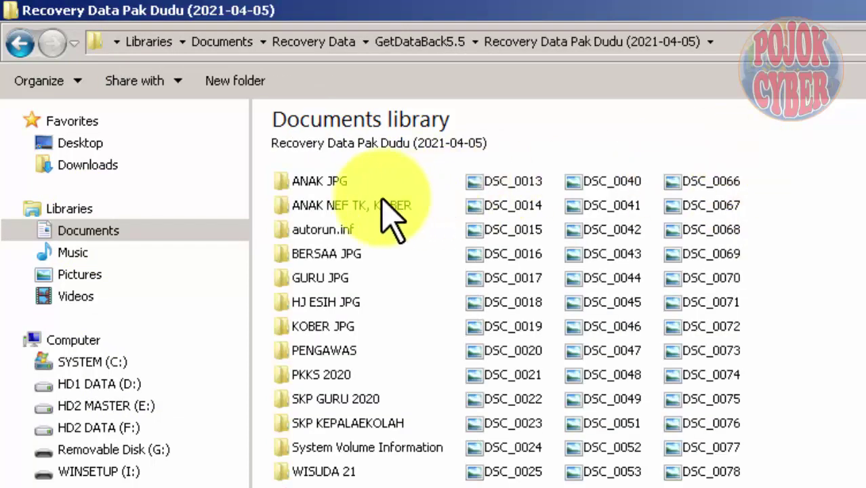
- Show the ANAK JPG folder as large thumbnails and look through the recovered photos there and in its parent folder
double_click(329, 181)
double_click(311, 180)
left_click(21, 44)
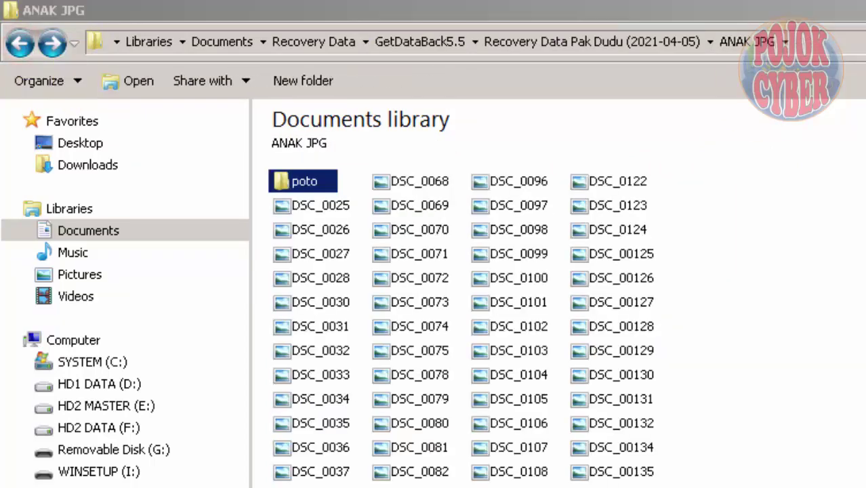
key("ctrl+shift+2")
scroll(555, 325, "down", 10)
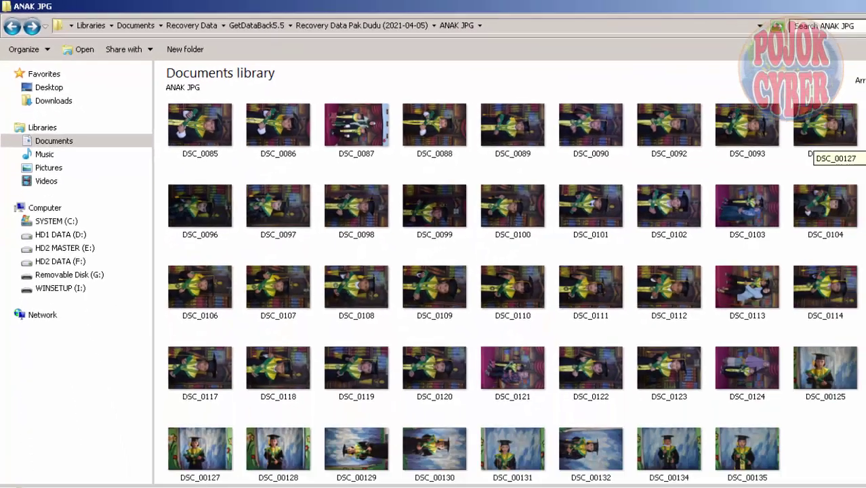
scroll(676, 71, "up", 10)
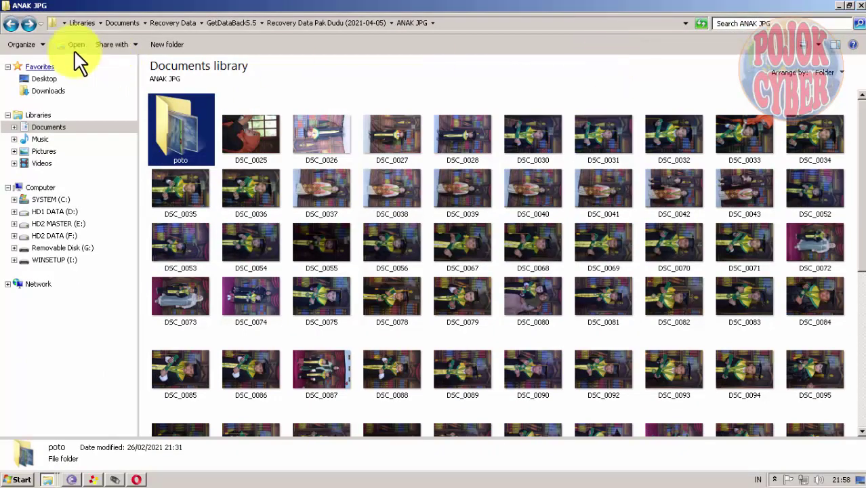
left_click(11, 25)
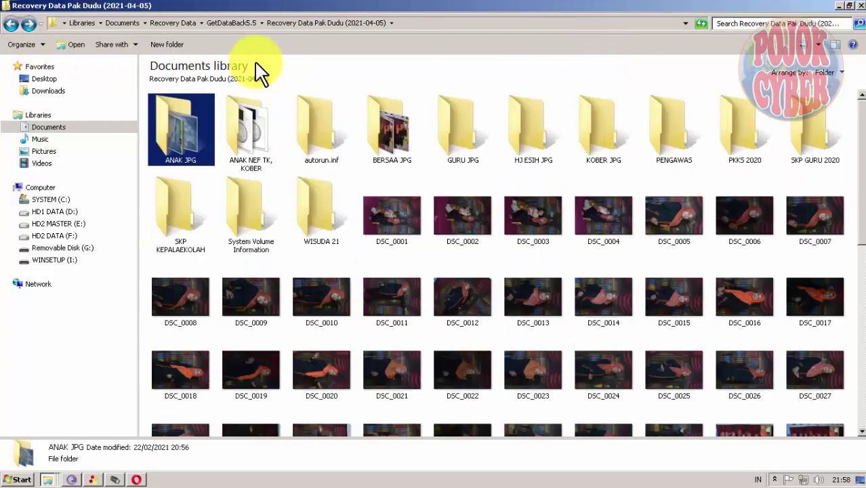
scroll(859, 217, "down", 2)
left_click_drag(863, 220, 860, 122)
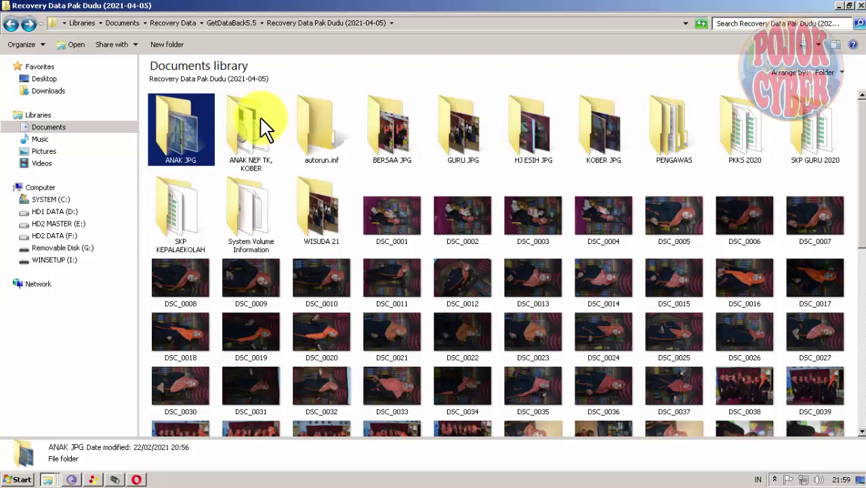
- Return to the GetDataBack5.5 folder and copy the client's recovery folder dated (2021-04-05) to the clipboard
left_click(11, 24)
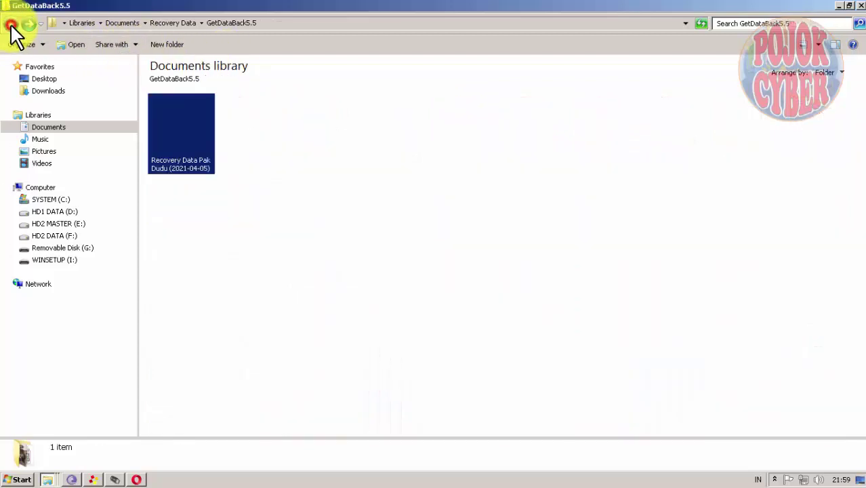
right_click(196, 140)
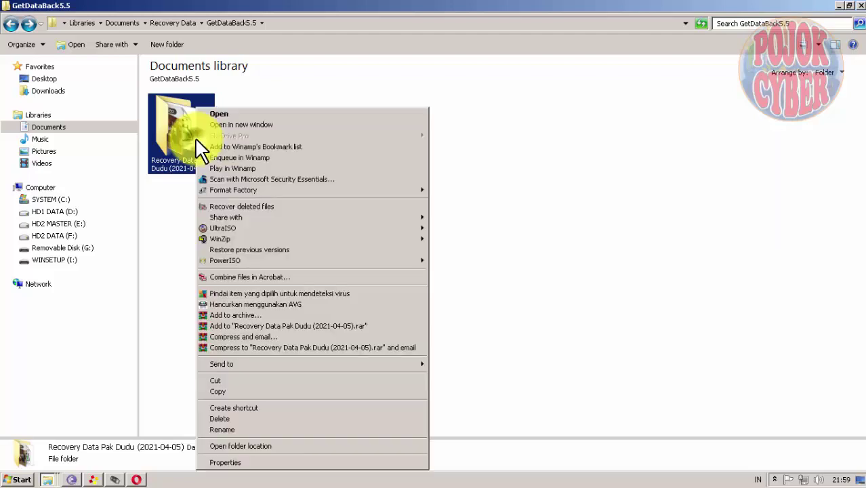
left_click(226, 393)
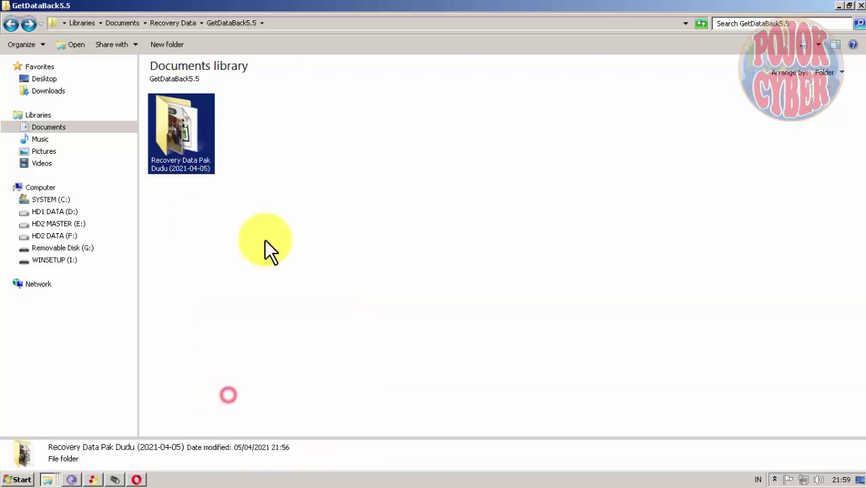
- Check the contents of Removable Disk (G:) and its capacity and file system in its properties, and close them
left_click(54, 188)
double_click(219, 139)
key("BackSpace")
right_click(244, 157)
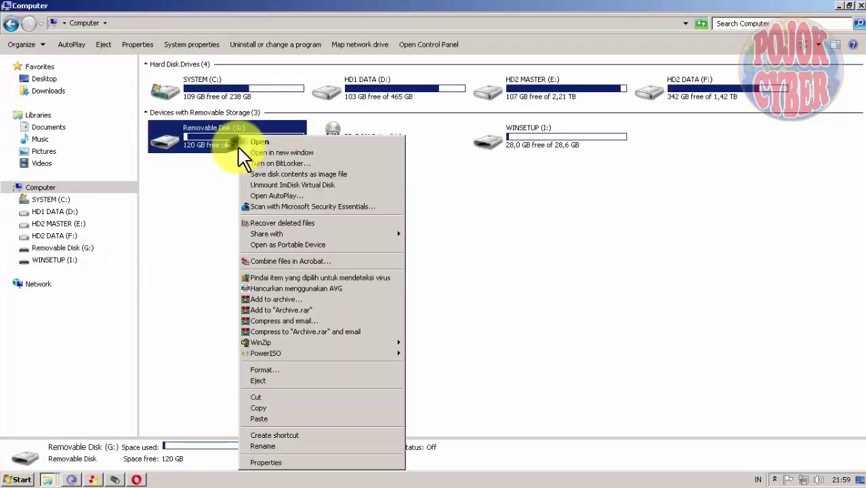
left_click(271, 462)
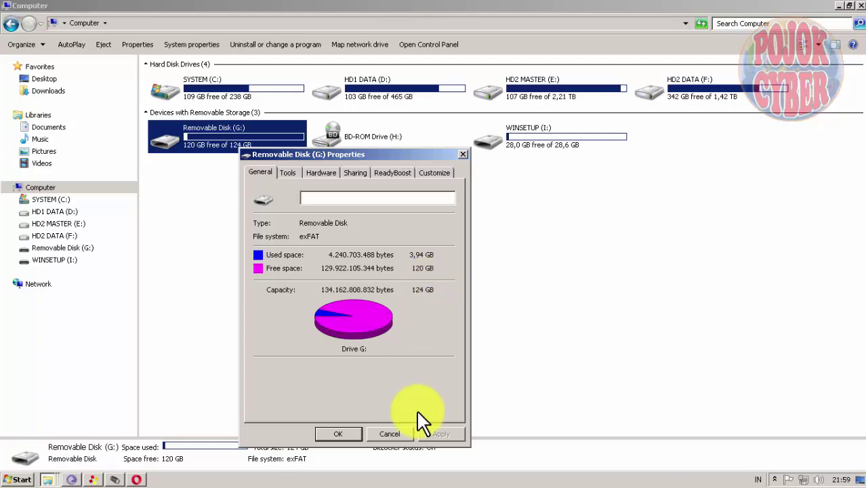
left_click(394, 433)
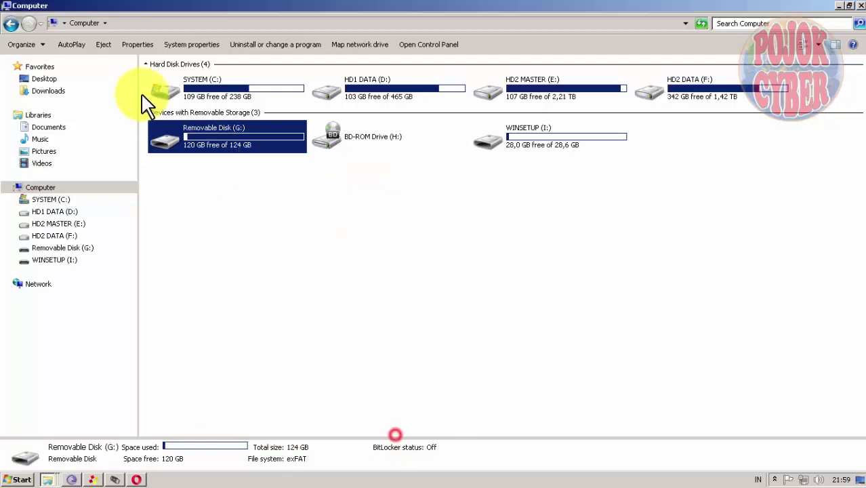
- Open the root folder of Removable Disk (G:)
left_click(300, 290)
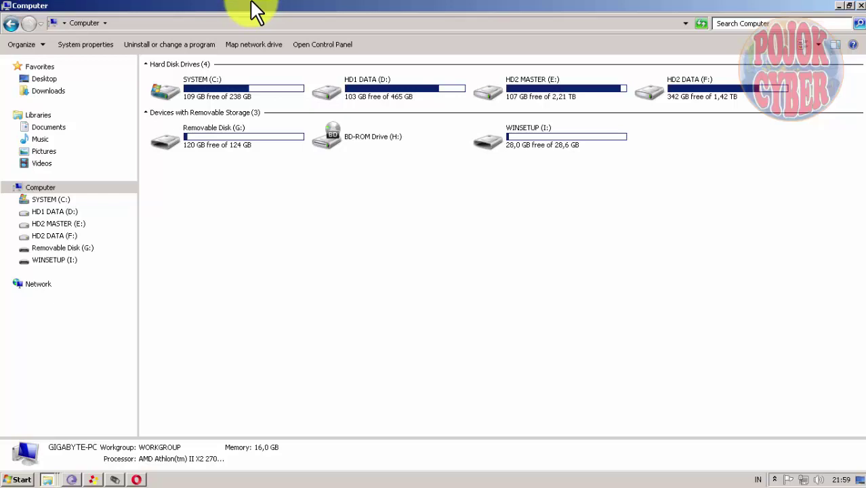
double_click(256, 142)
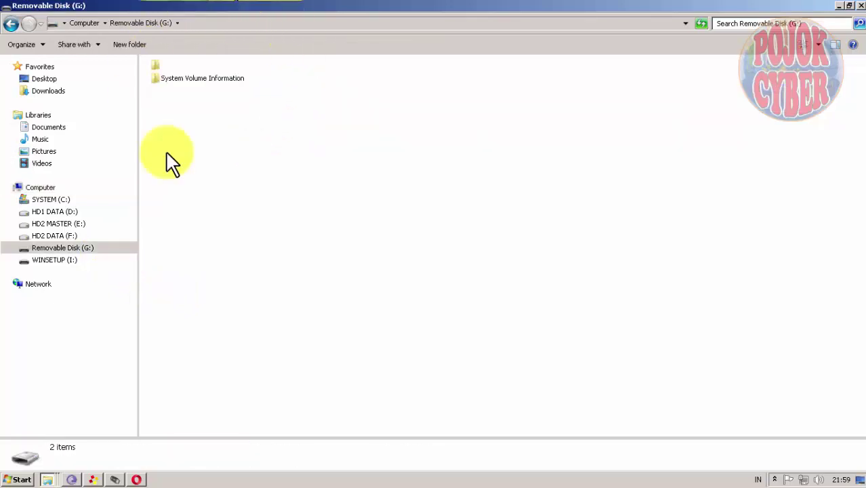